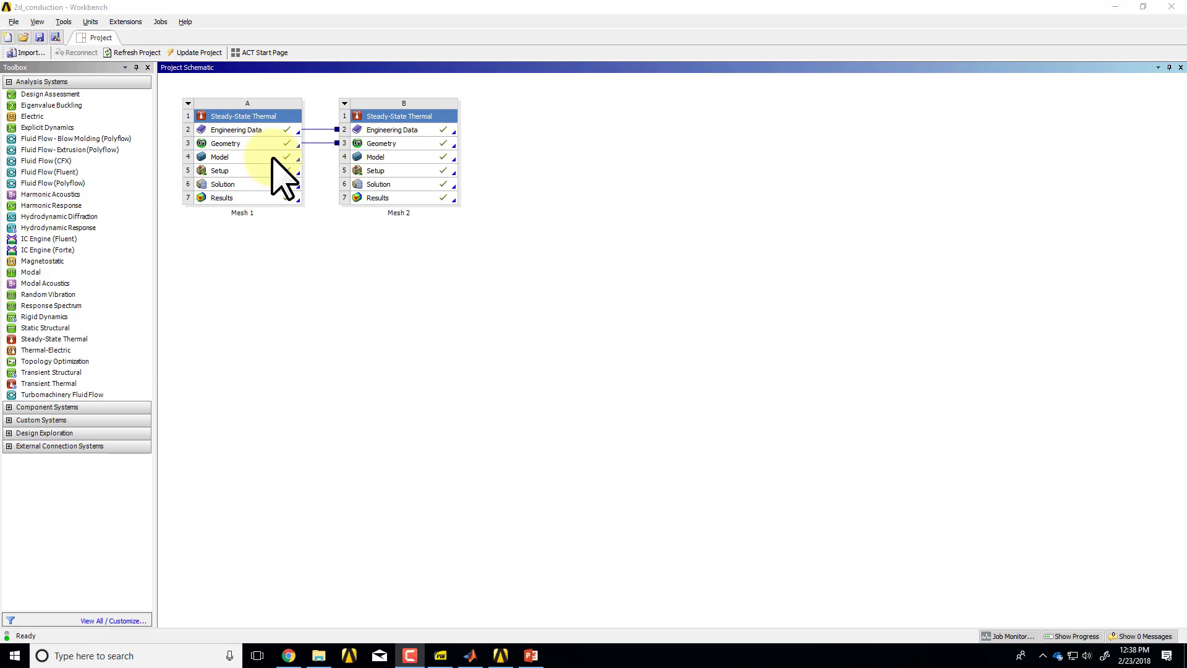
Review the edX problem specification page and the 1D unsteady conduction slide in PowerPoint, returning to the Workbench project.
key(alt+Tab)
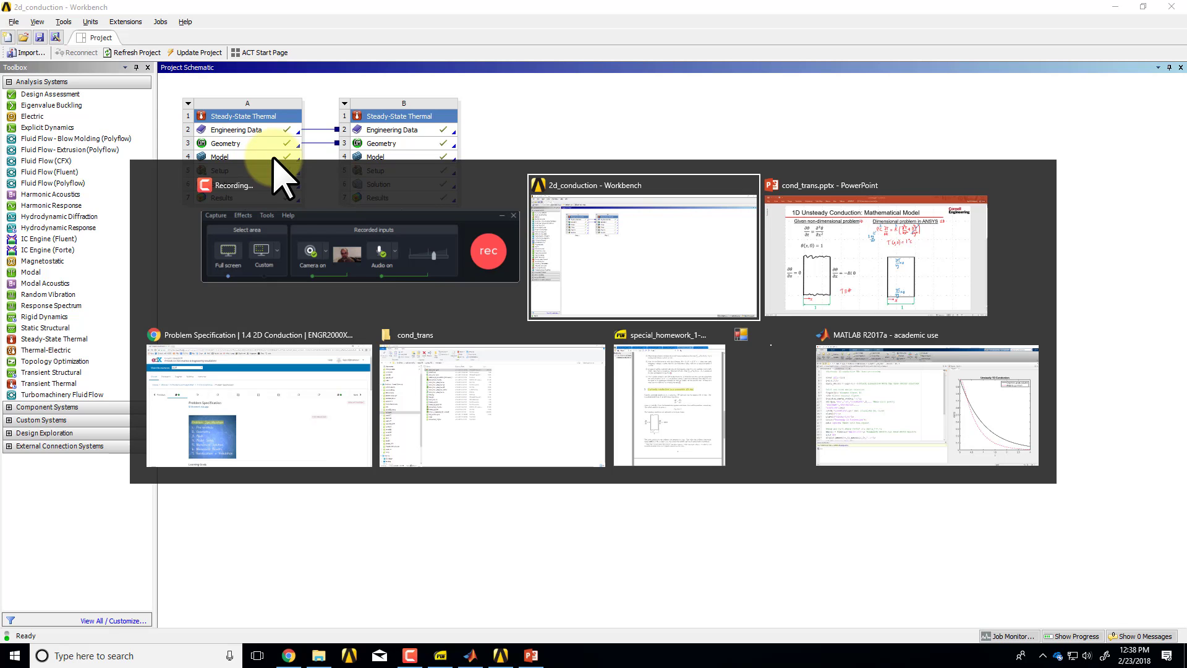
key(alt+Tab)
key(alt+Tab)
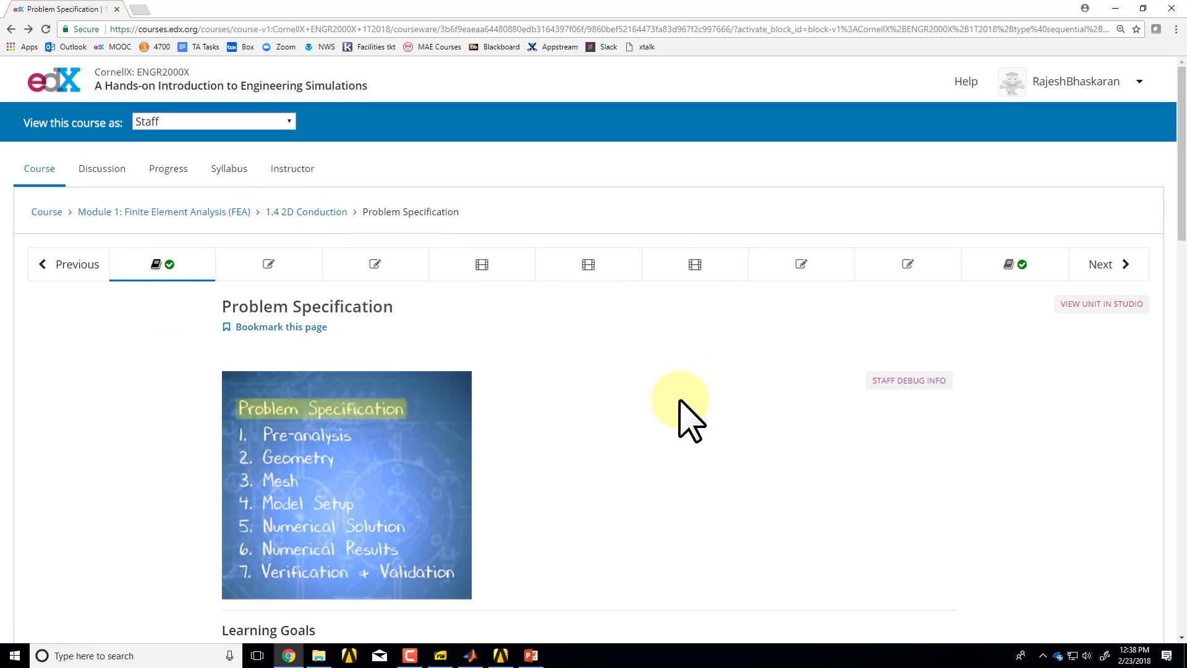
key(alt+Tab)
key(alt+Tab)
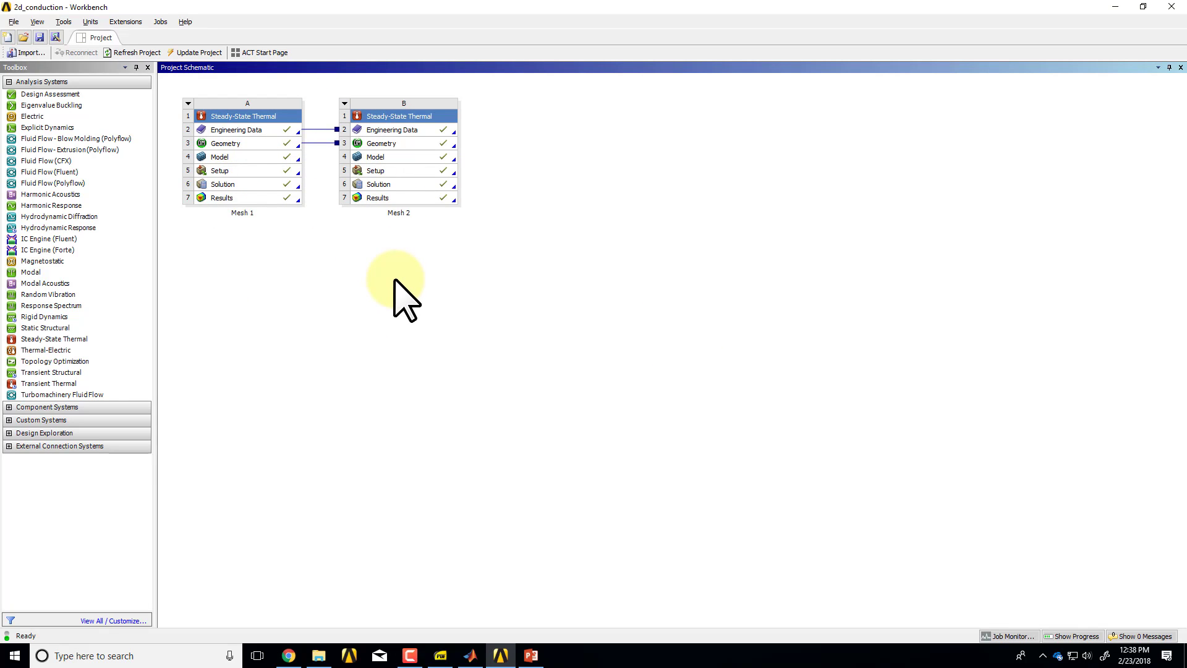
key(alt+Tab)
key(alt+Tab)
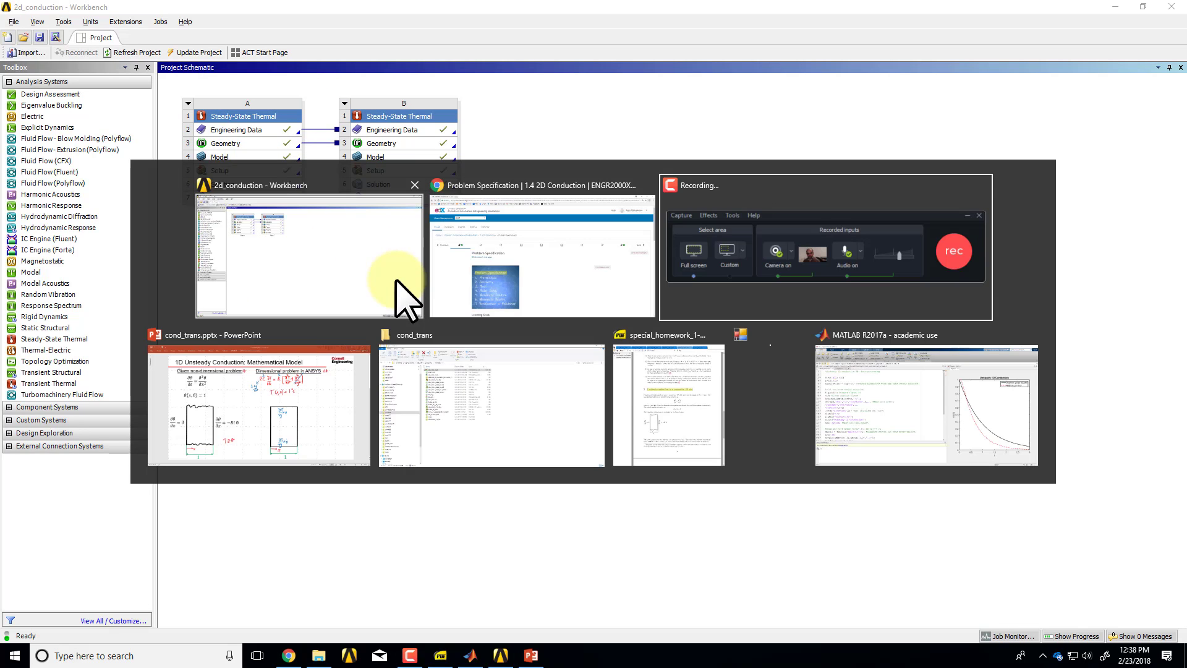
key(alt+Tab)
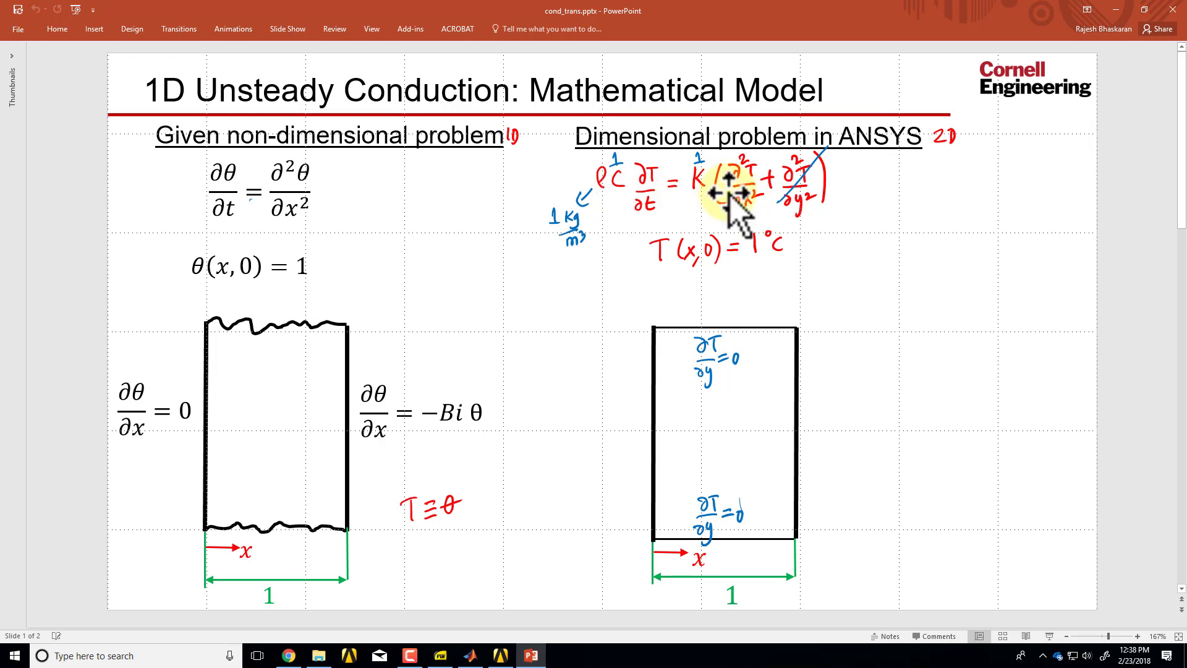
key(alt+Tab)
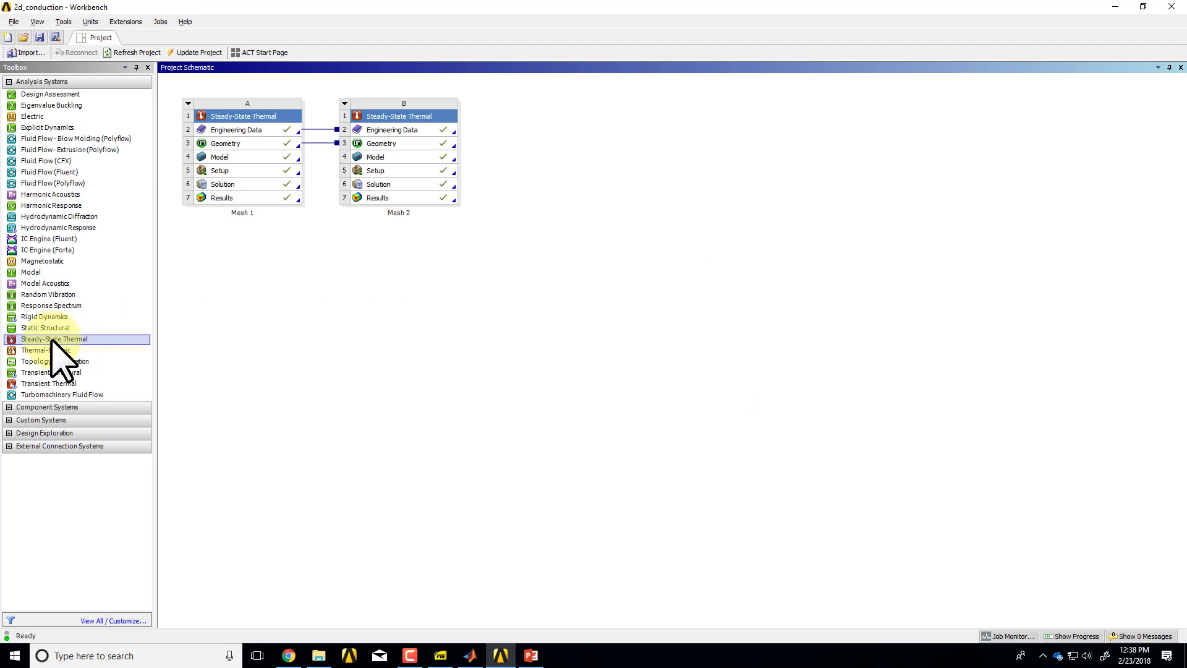
Add a standalone Transient Thermal system below Mesh 1 in the project schematic and name it 1D unsteady conduction.
drag(54, 339, 93, 340)
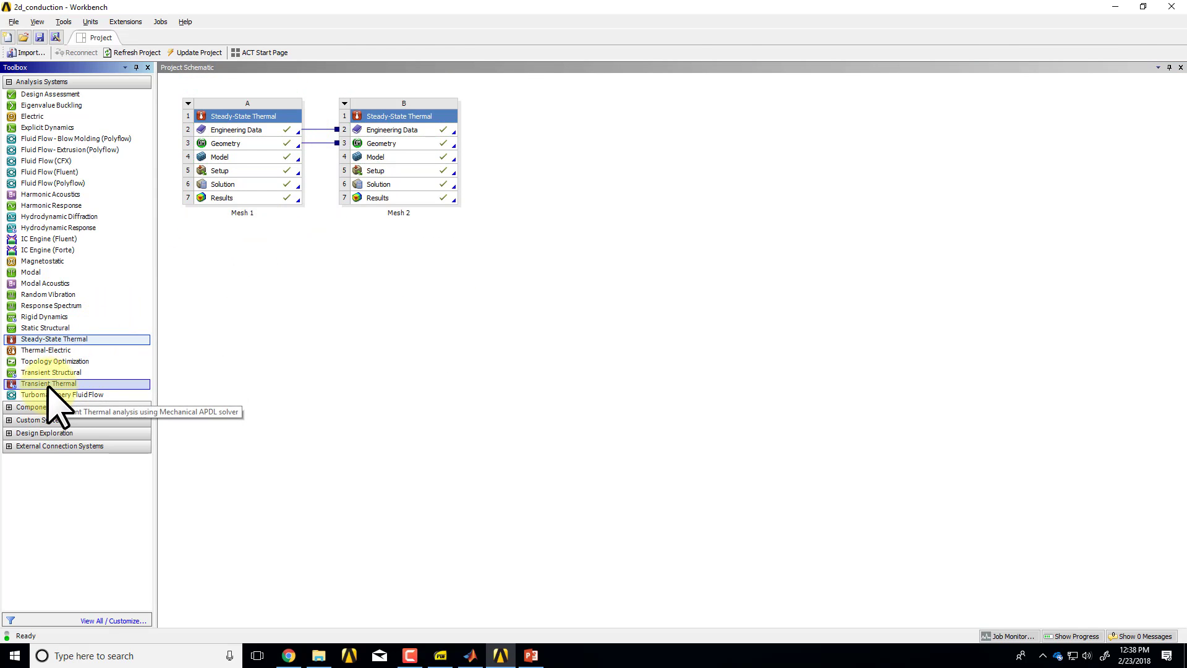
drag(50, 384, 248, 233)
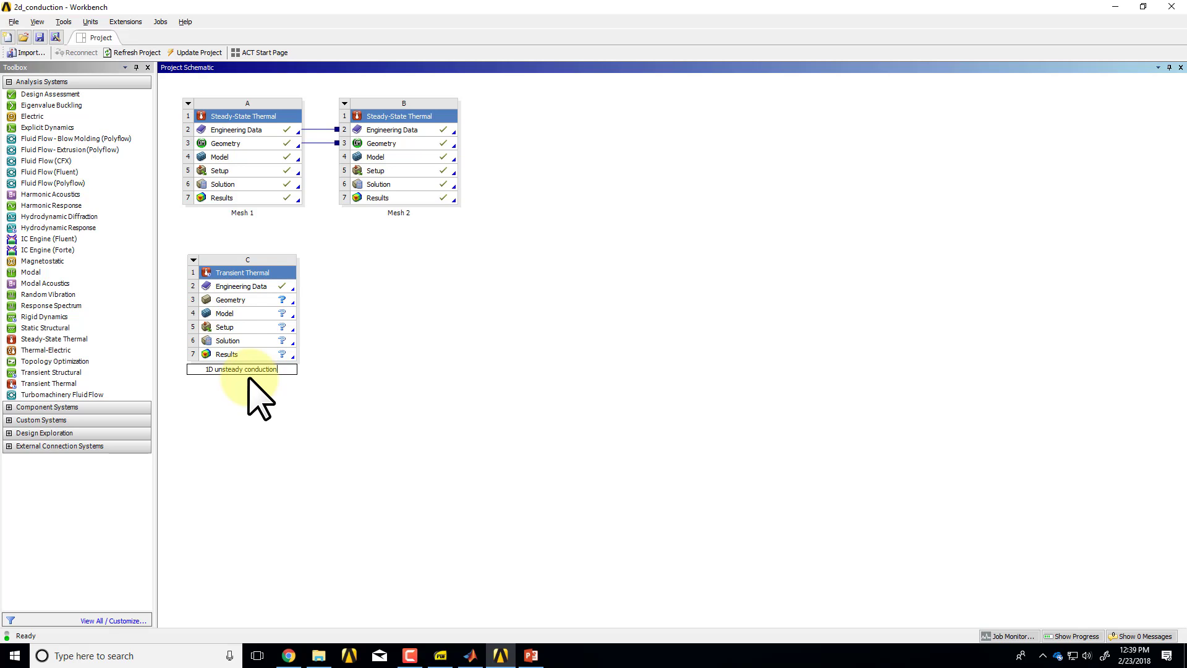
click(255, 389)
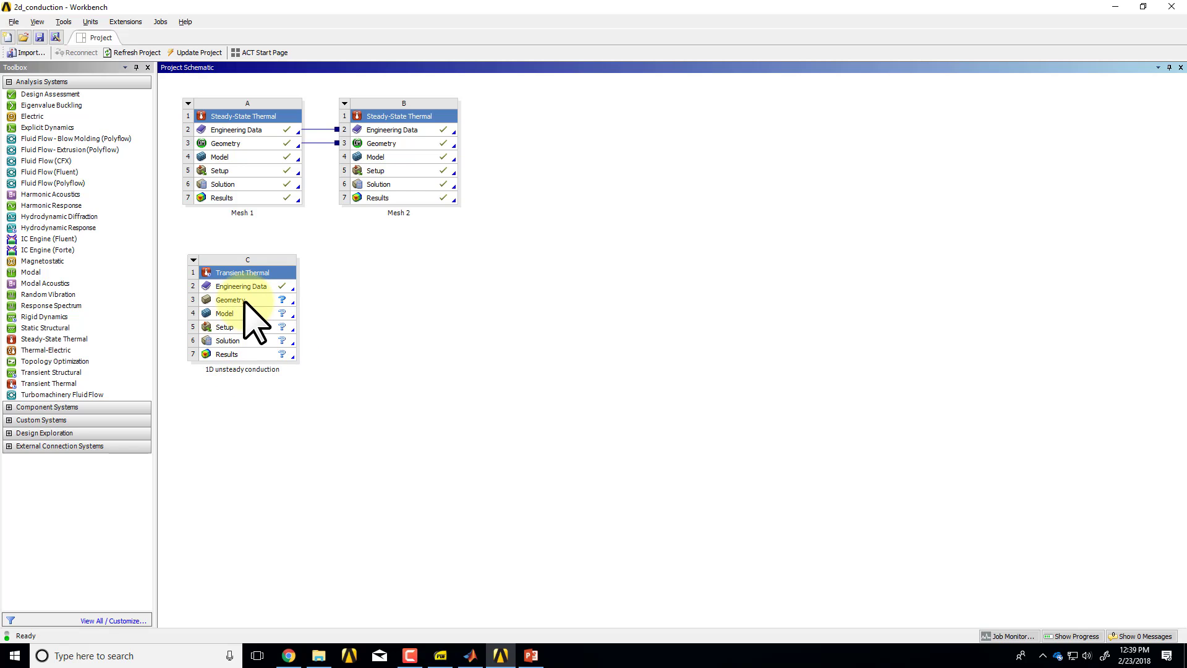
Share the Geometry cell of the Mesh 1 system with the Geometry cell of the 1D unsteady conduction system.
key(alt+Tab)
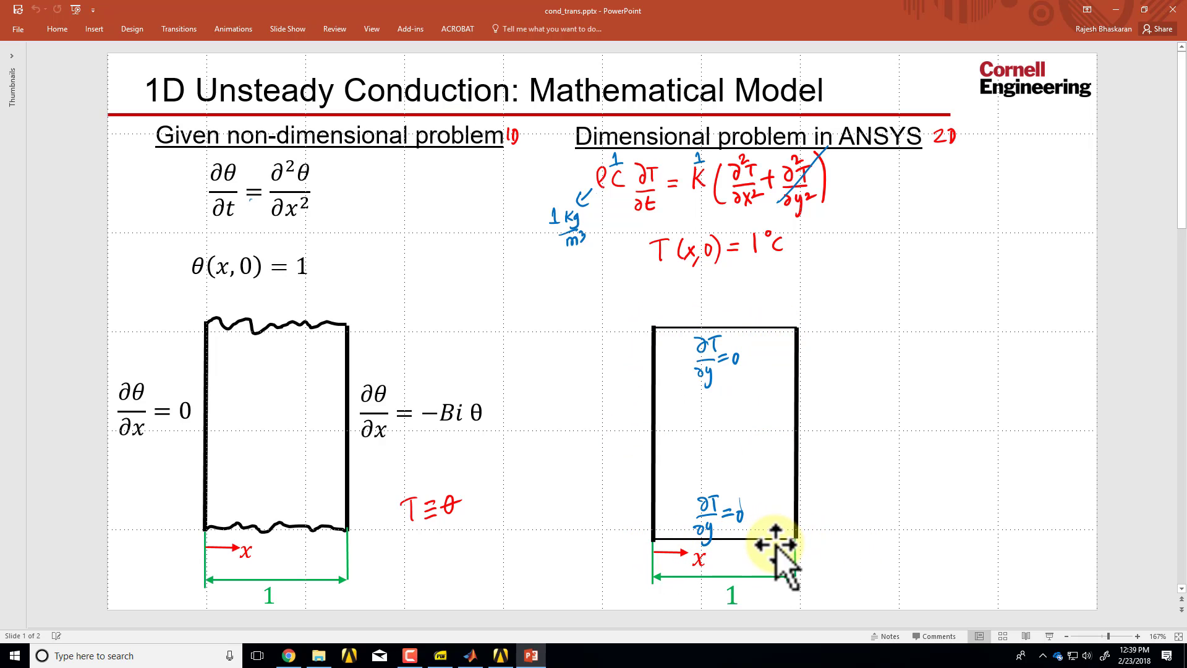
key(alt+Tab)
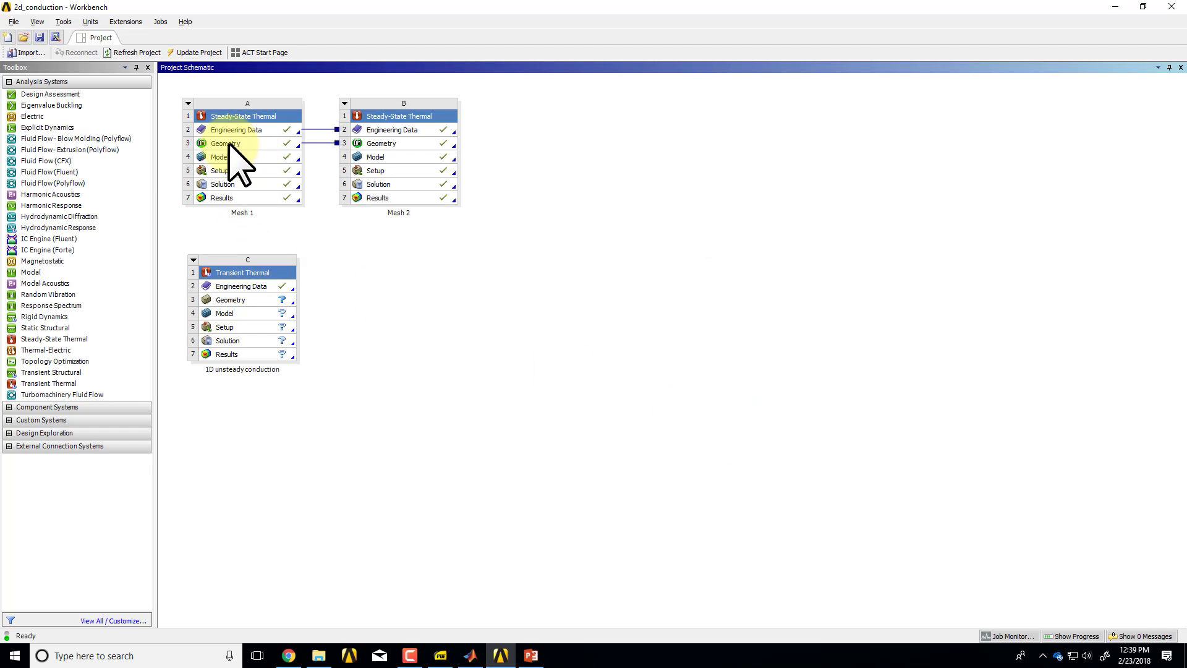
drag(229, 142, 214, 298)
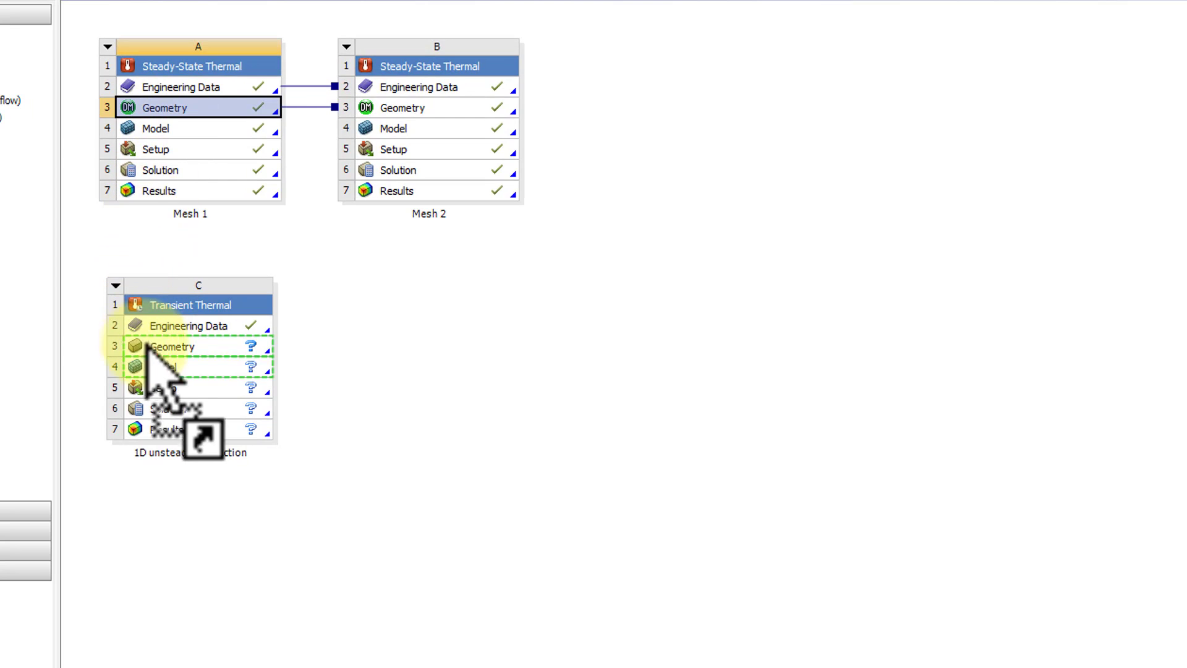
drag(147, 344, 160, 348)
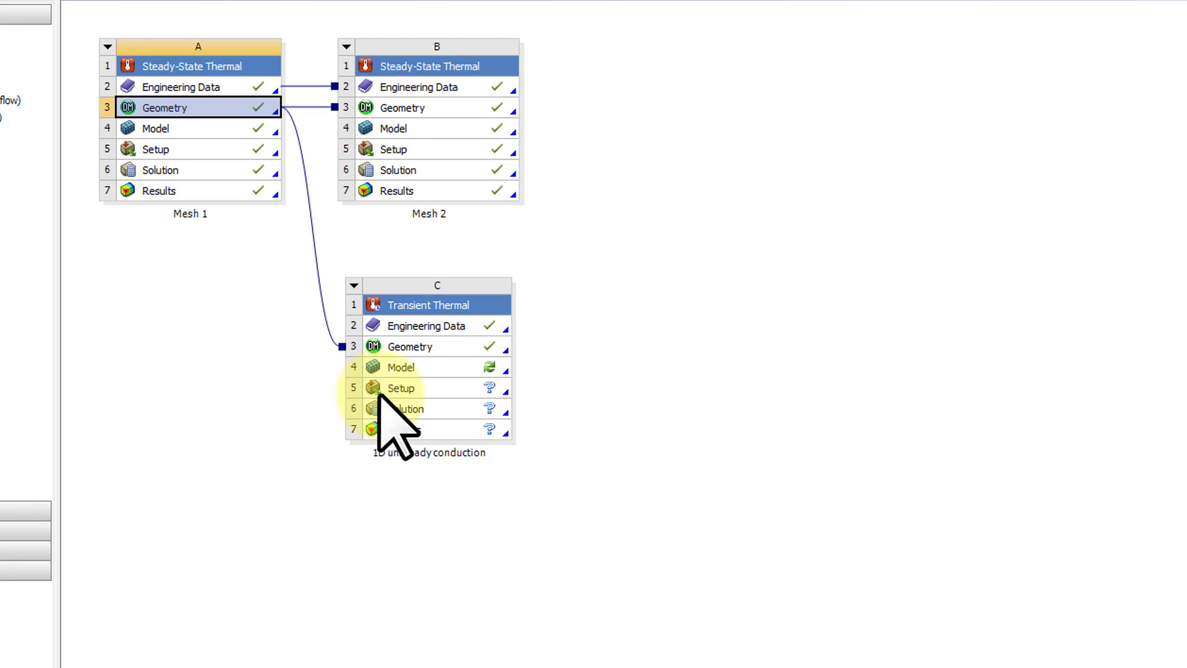
Check the analysis type in the shared geometry's properties and close the properties view.
right_click(425, 348)
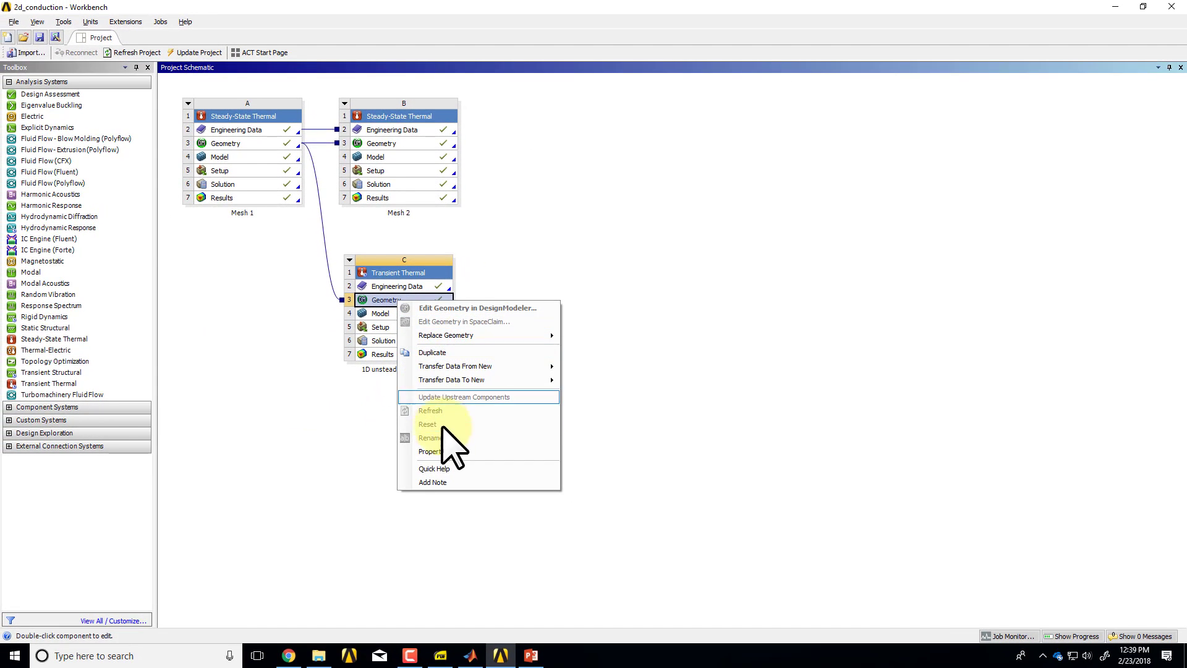
click(450, 452)
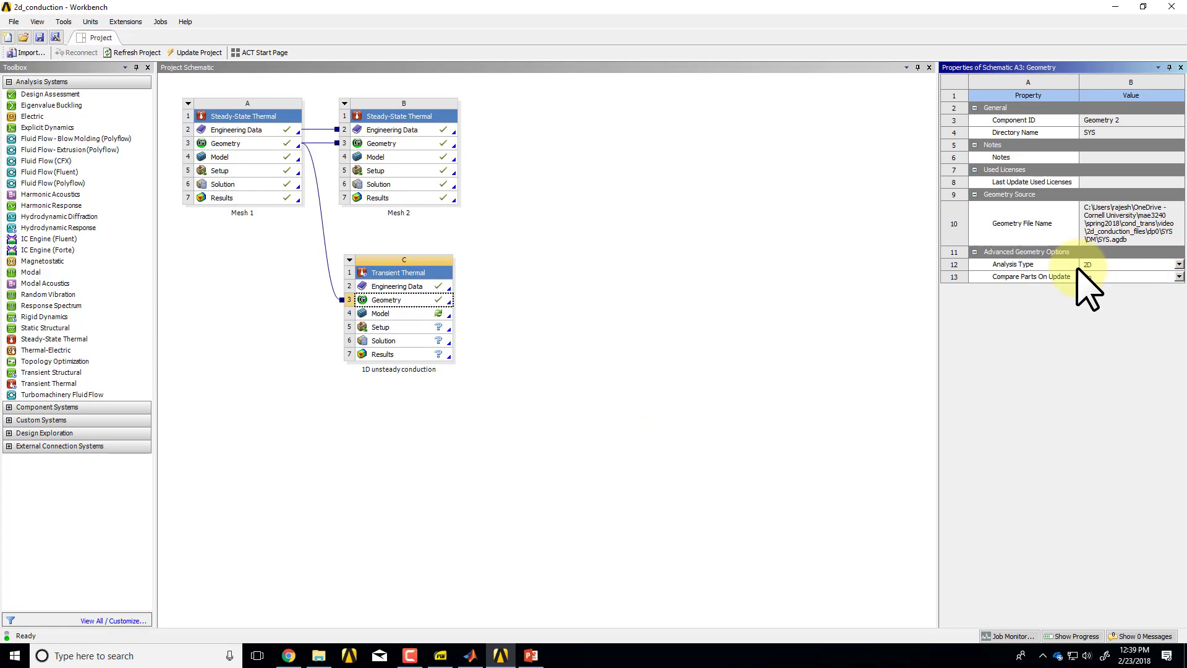
click(1181, 67)
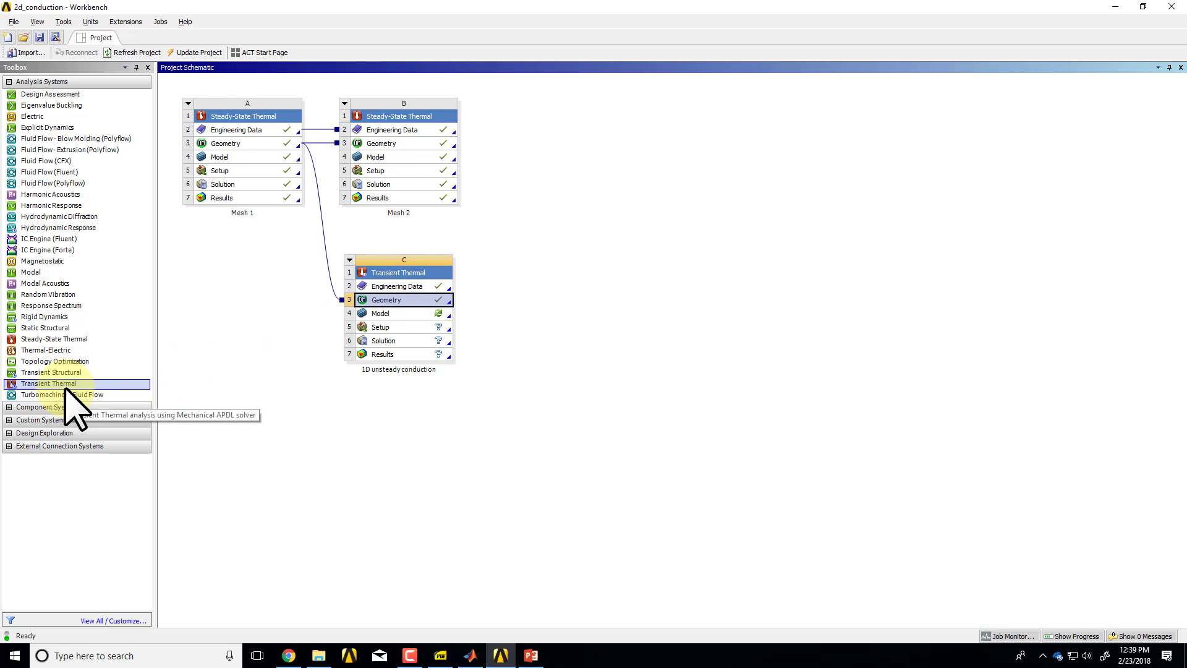
Consult the governing equation slide in PowerPoint, then open the 1D unsteady conduction system's Model in Mechanical.
key(alt+Tab)
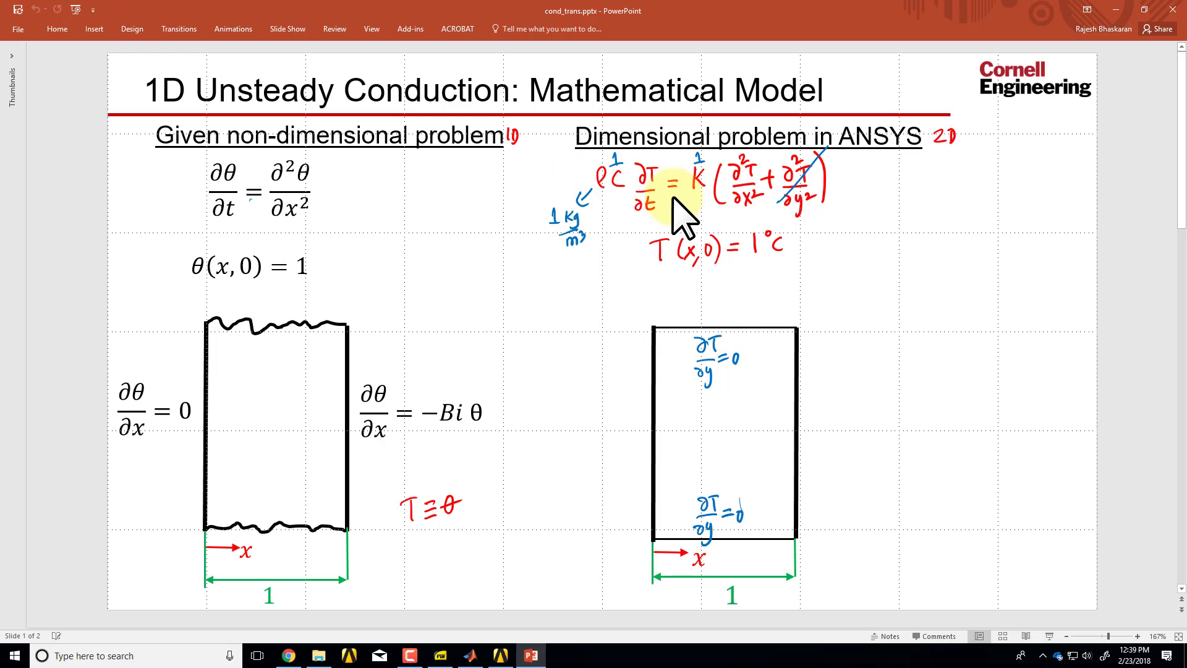
key(alt+Tab)
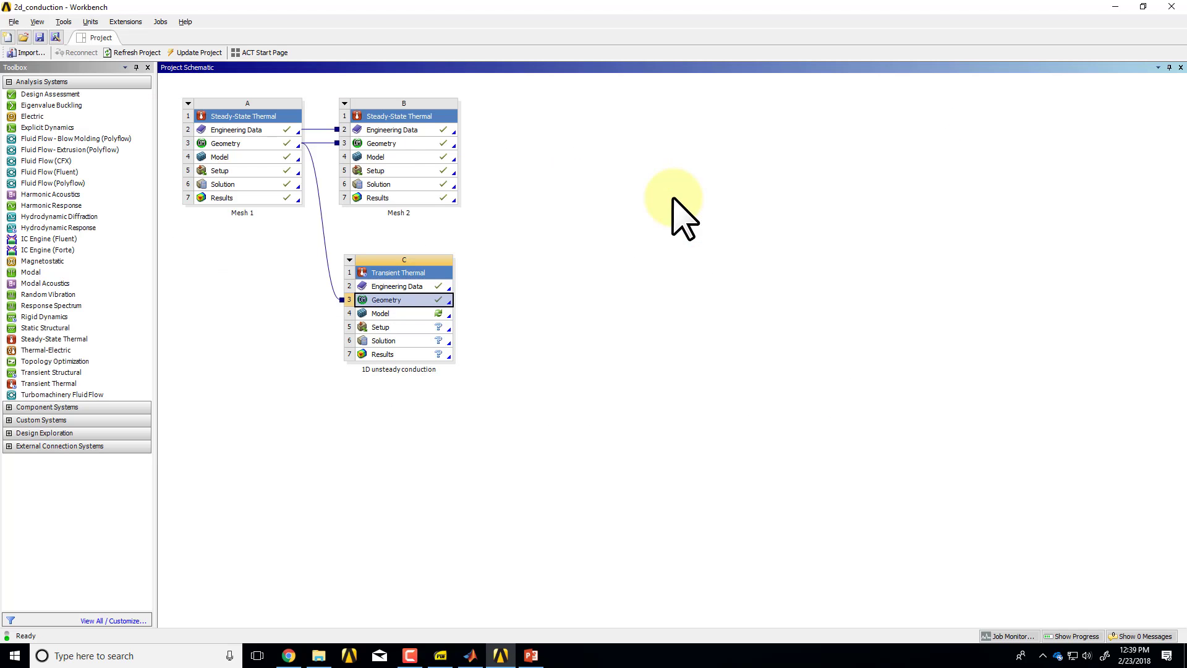
double_click(420, 316)
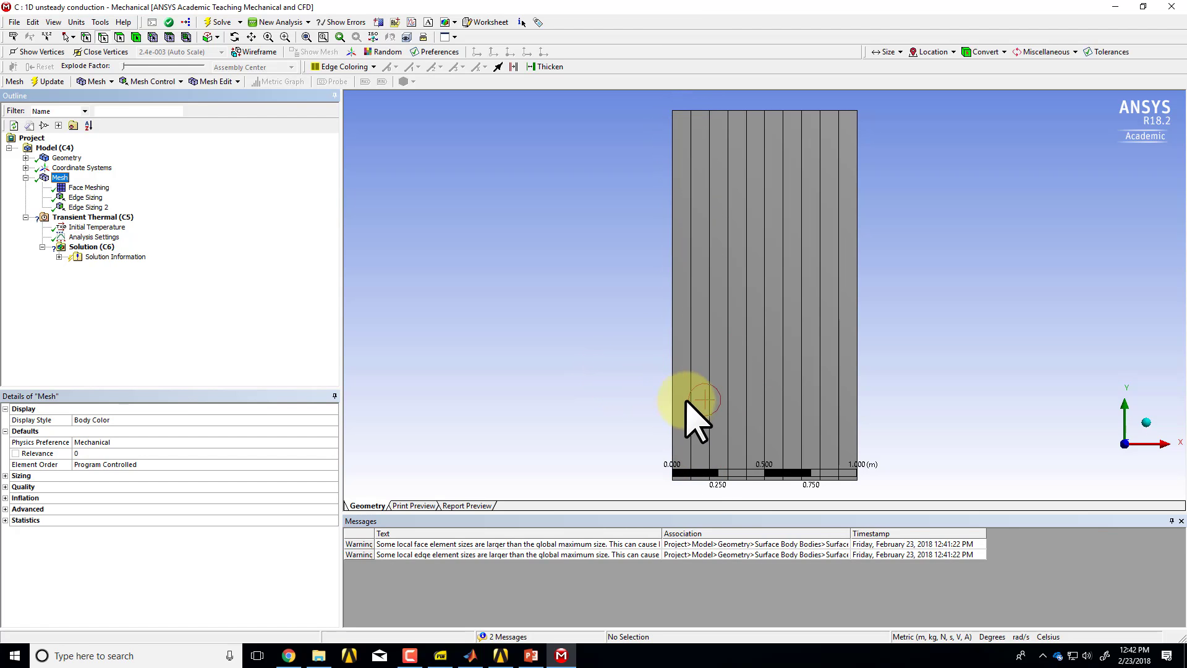
Inspect the first Edge Sizing control and read the mesh warning about local edge element sizes.
click(87, 197)
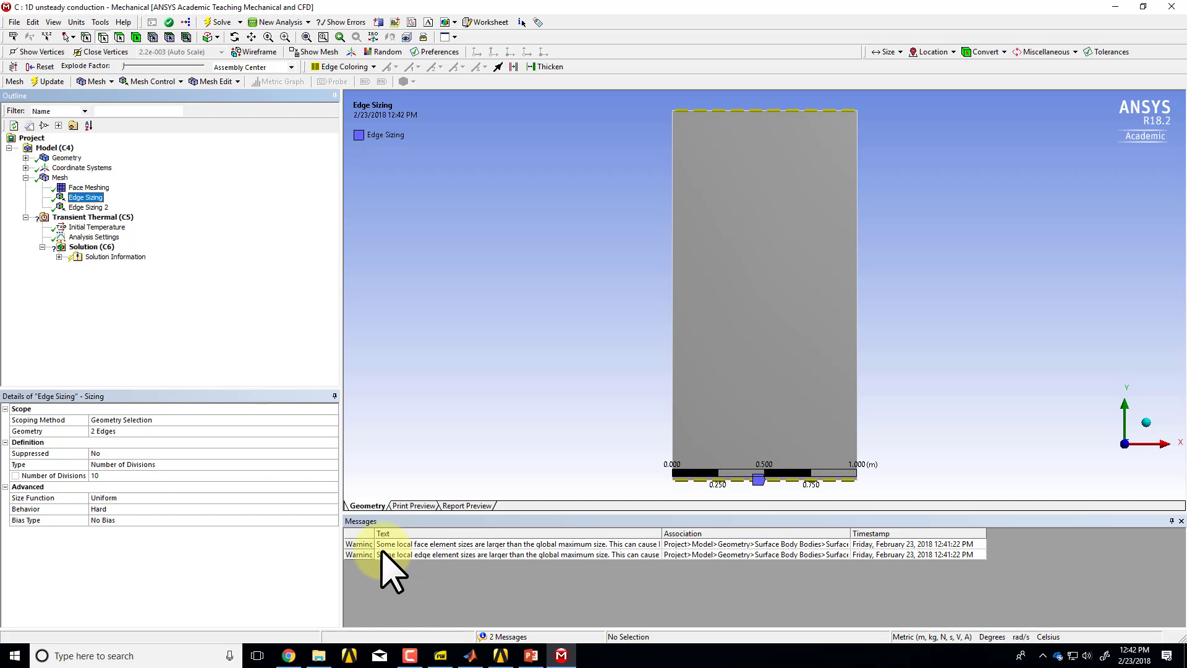
double_click(424, 555)
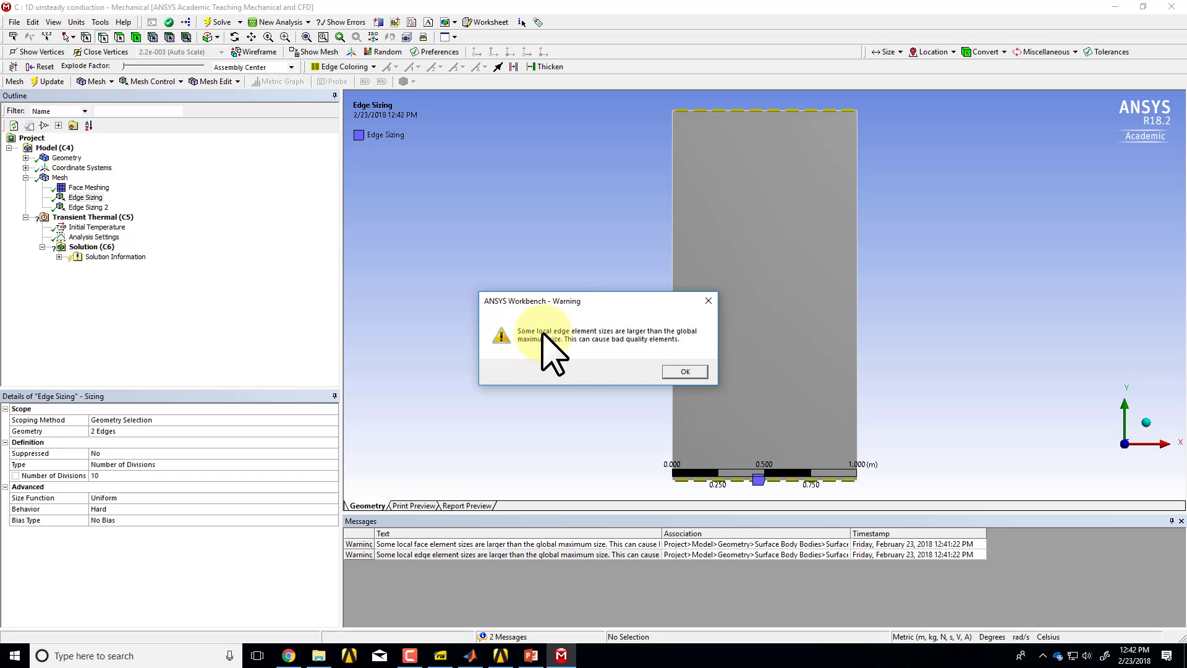
click(685, 372)
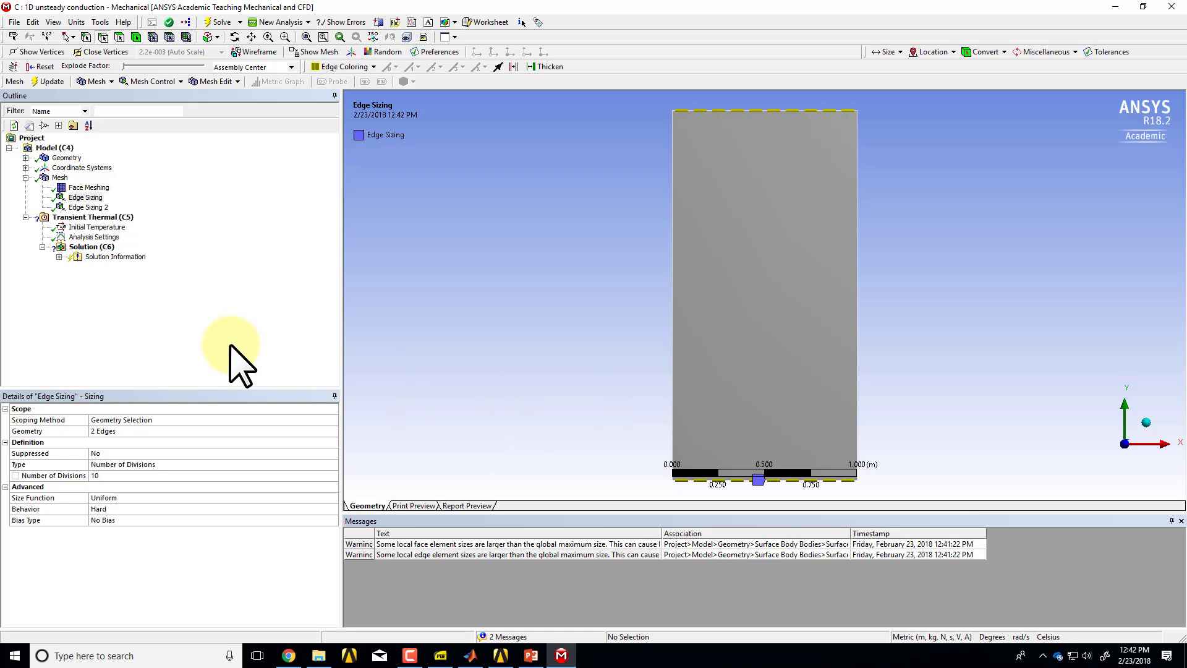
Set the mesh's Size Function to Adaptive and update the mesh.
click(60, 178)
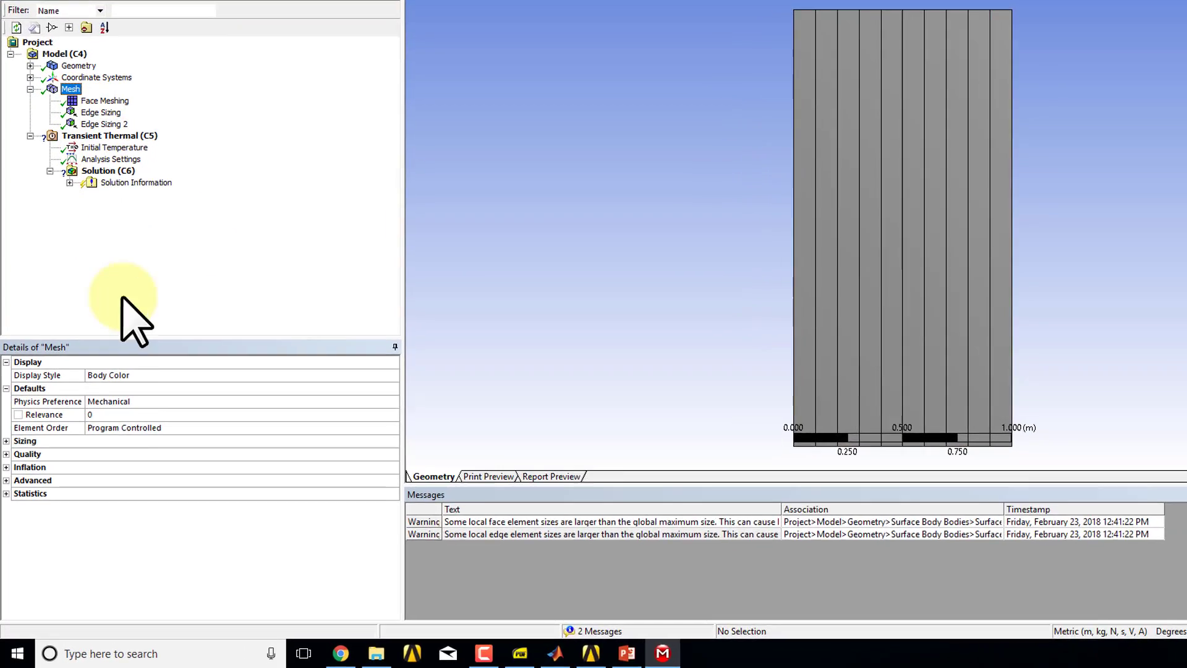
click(4, 475)
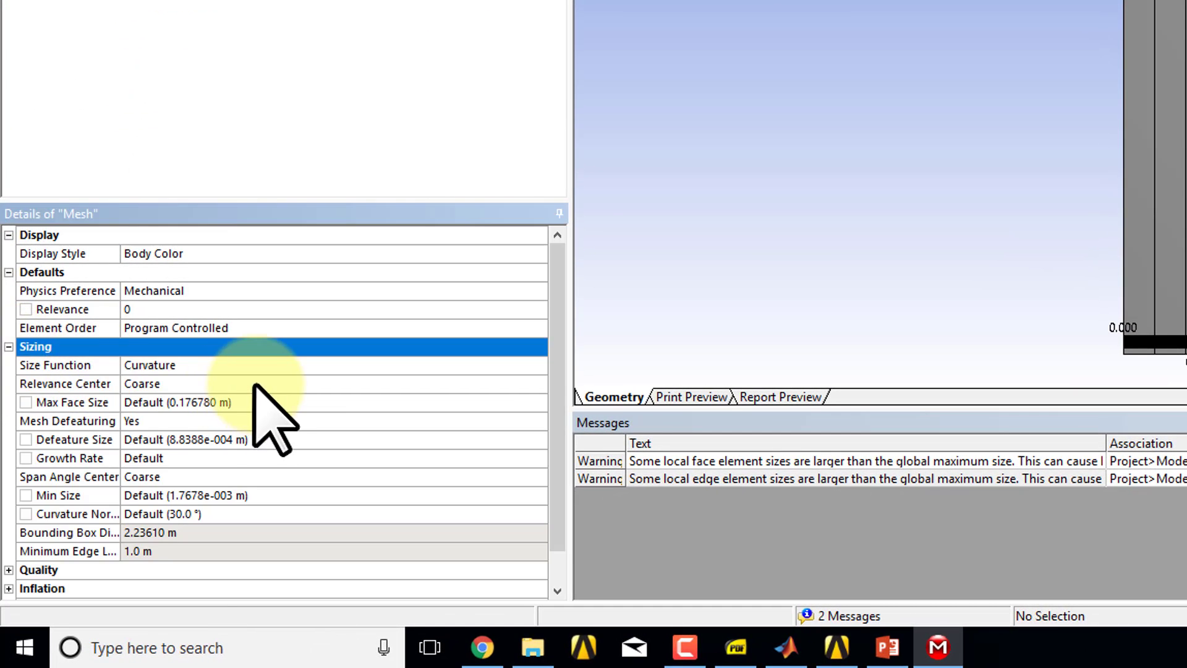
click(266, 364)
click(538, 365)
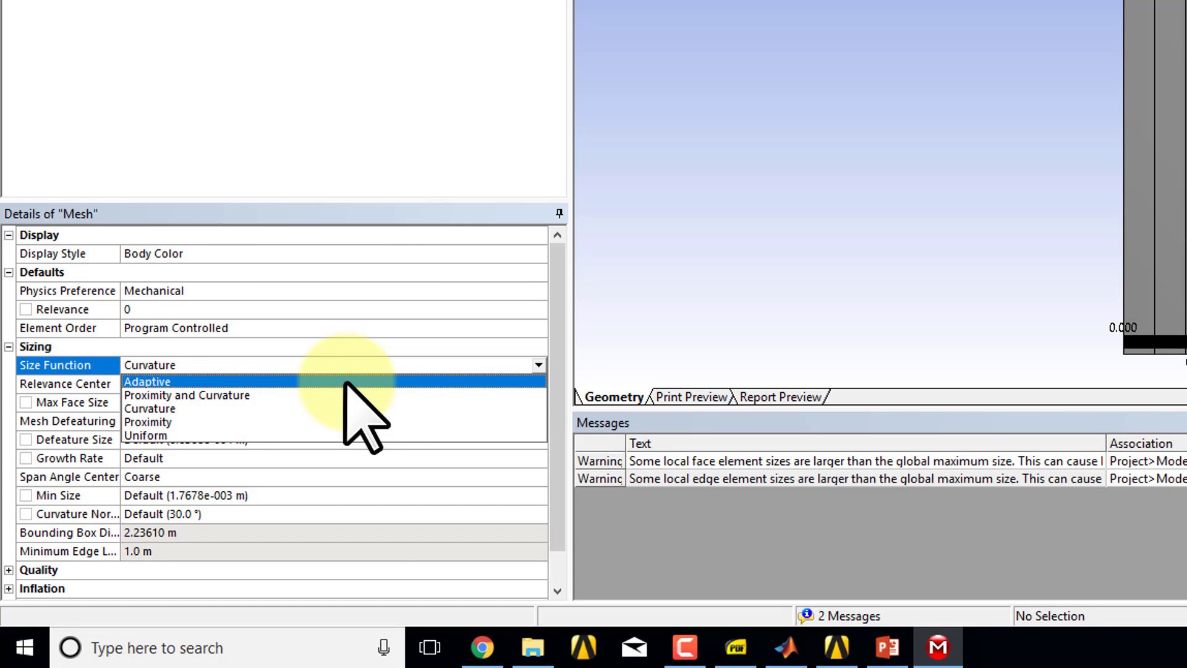
click(345, 382)
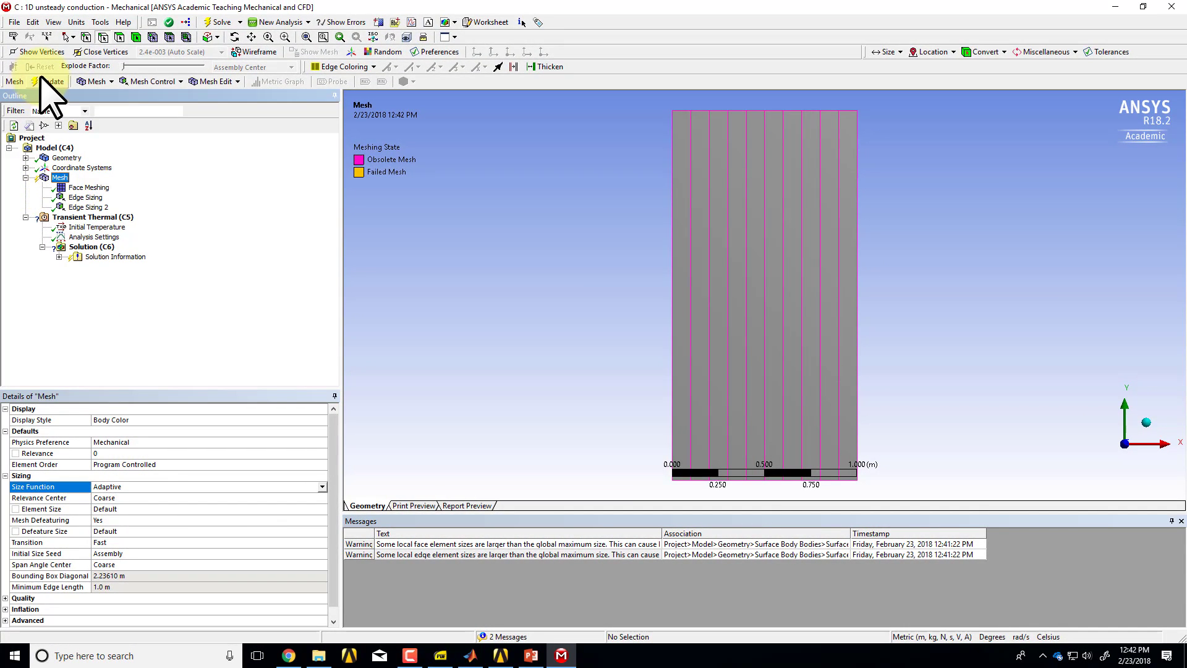
click(50, 81)
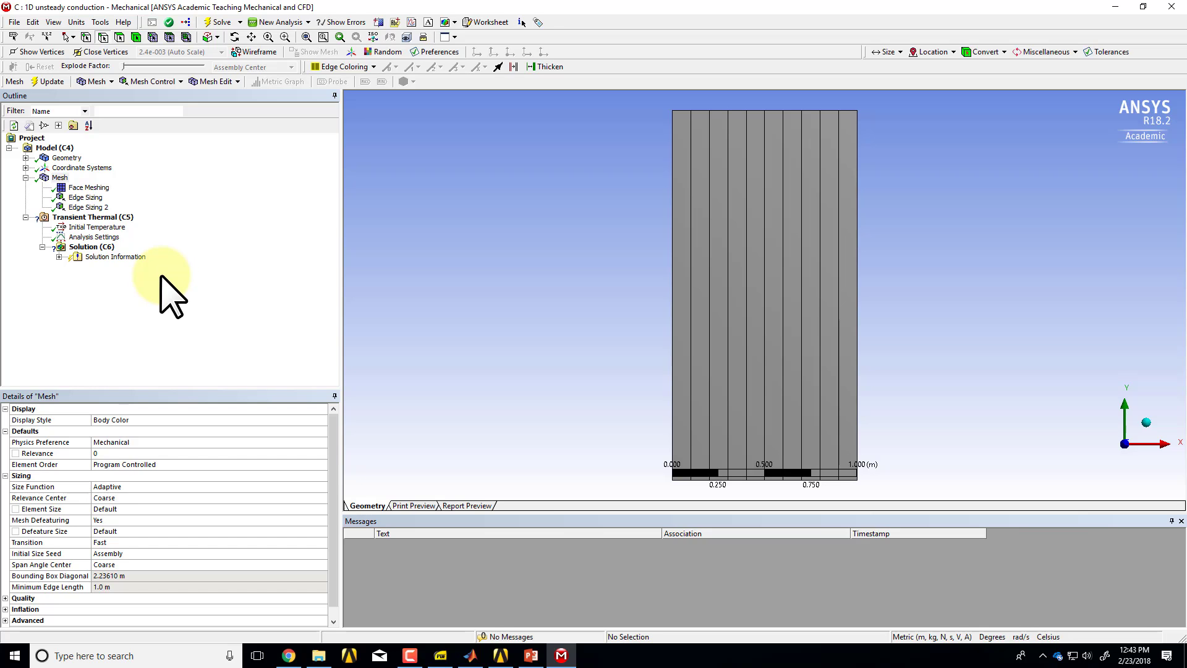
Review the governing equation's material coefficients in PowerPoint and open the 1D unsteady conduction system's Engineering Data in Workbench.
key(alt+Tab)
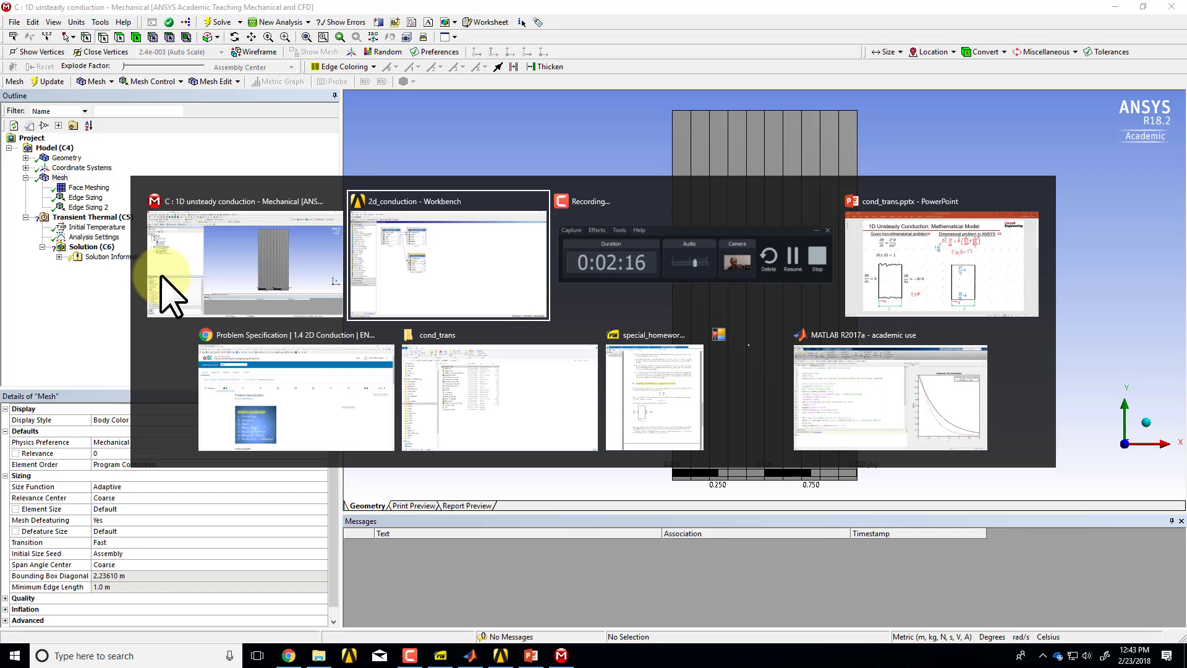
key(alt+Tab)
key(alt+Tab)
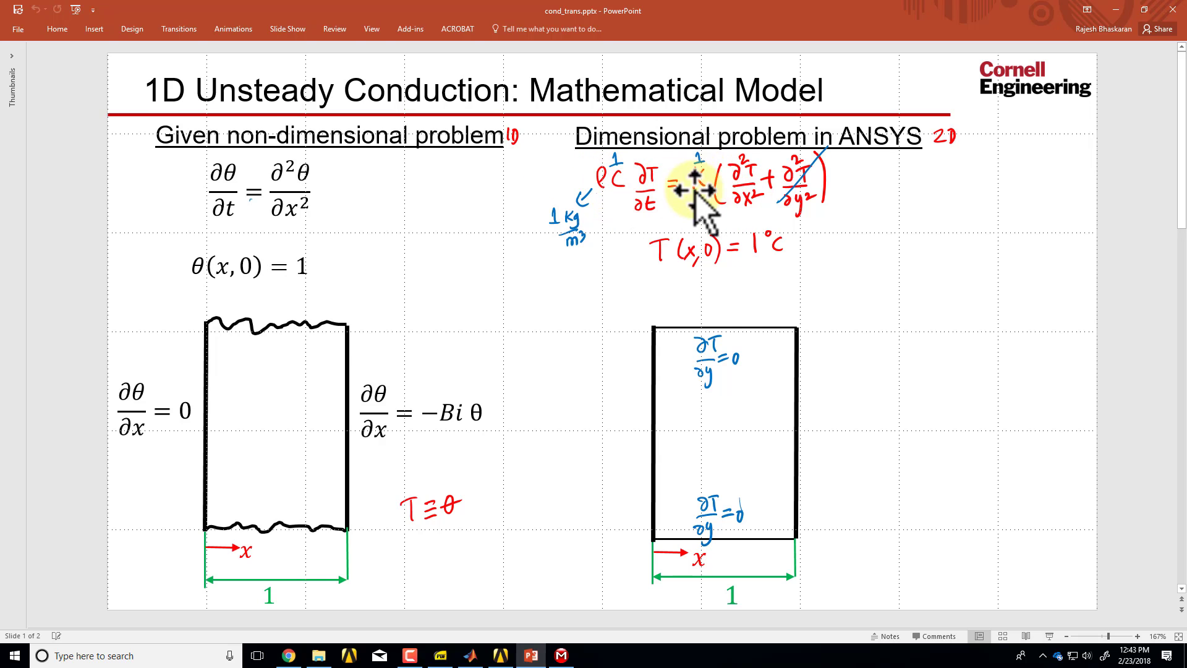
key(alt+Tab)
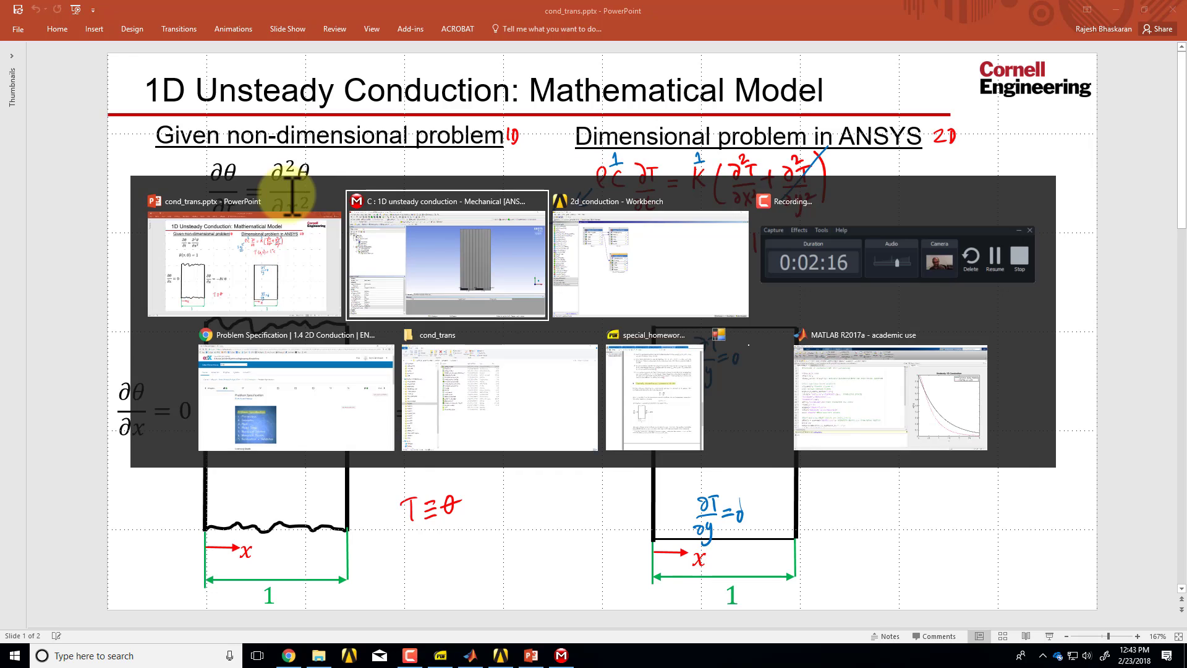
key(alt+Tab)
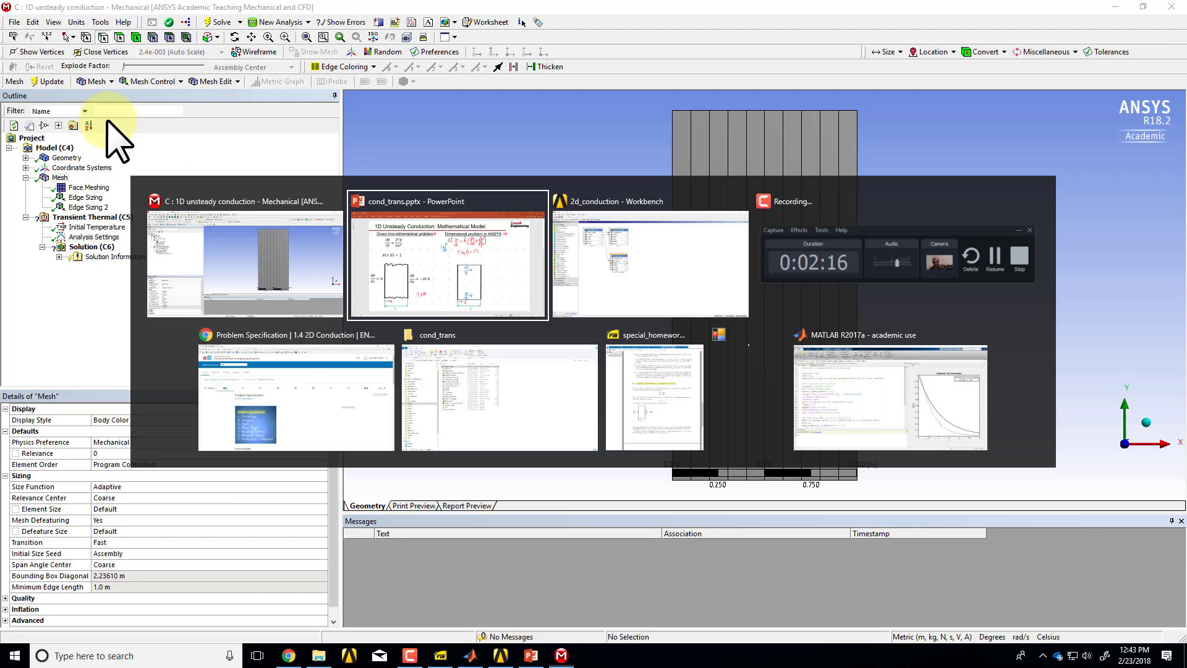
key(alt+Tab)
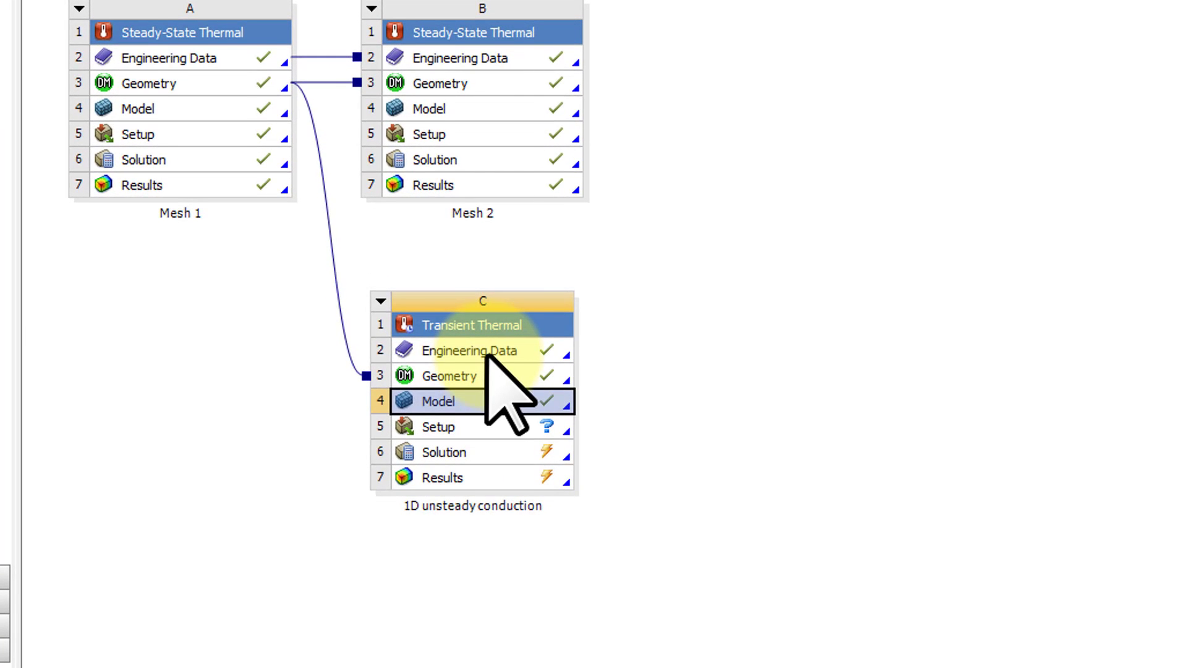
double_click(491, 350)
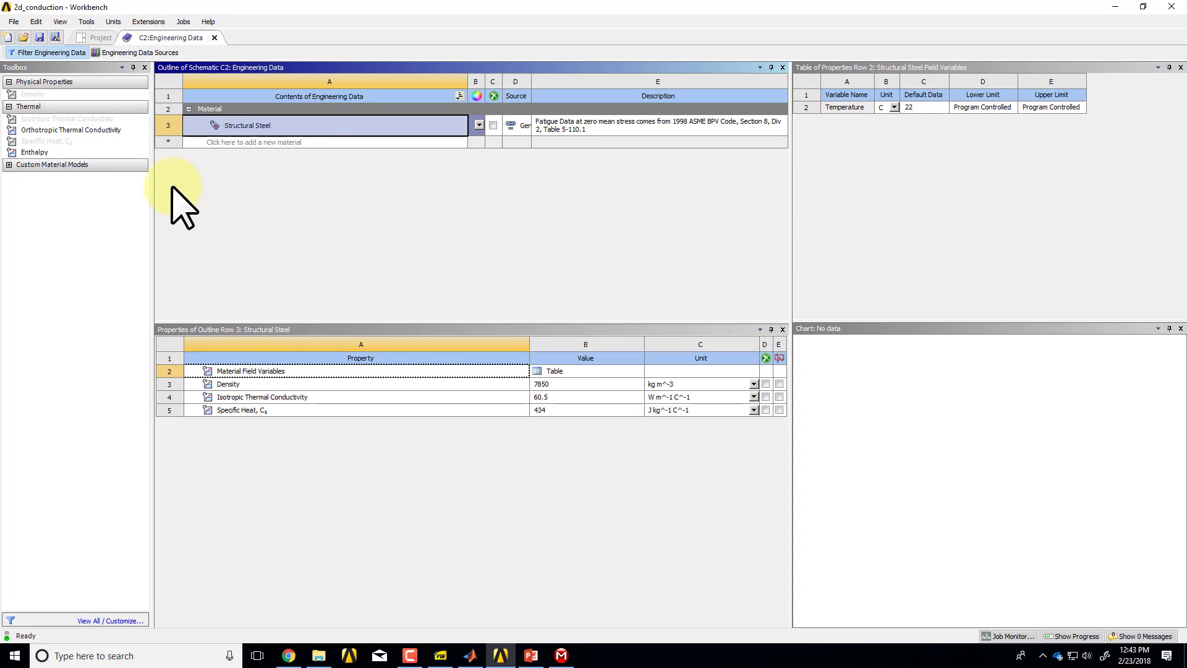
Create a new material named Blah and give it isotropic thermal conductivity, density and specific heat properties.
click(243, 141)
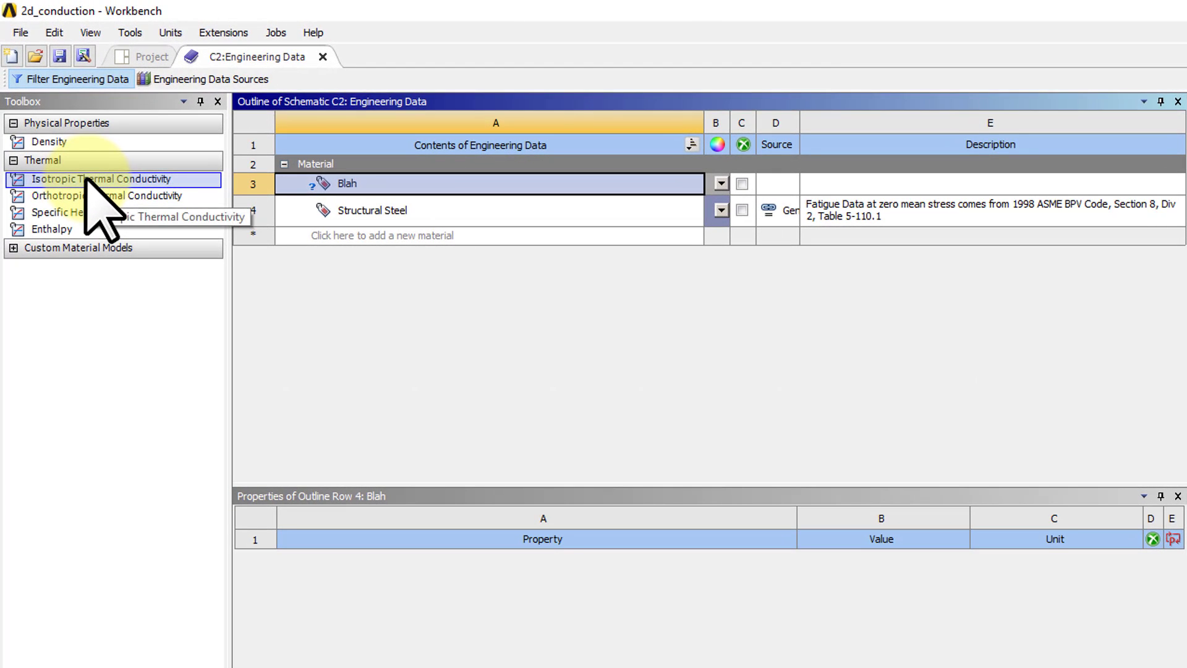
drag(86, 179, 376, 180)
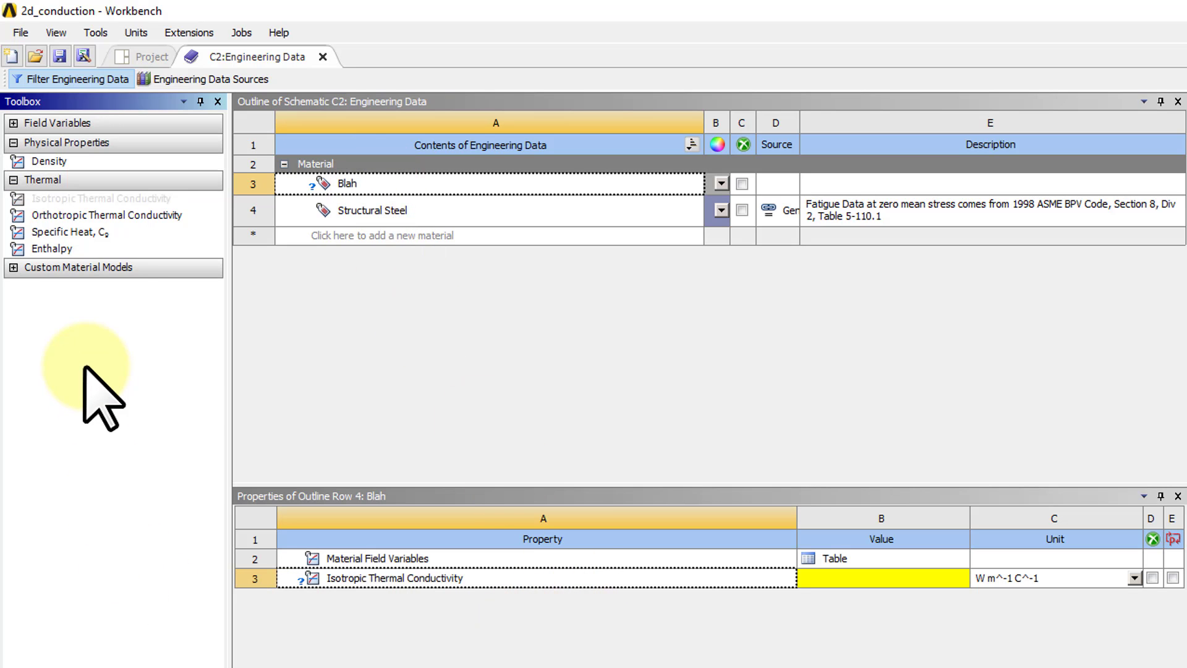
double_click(55, 162)
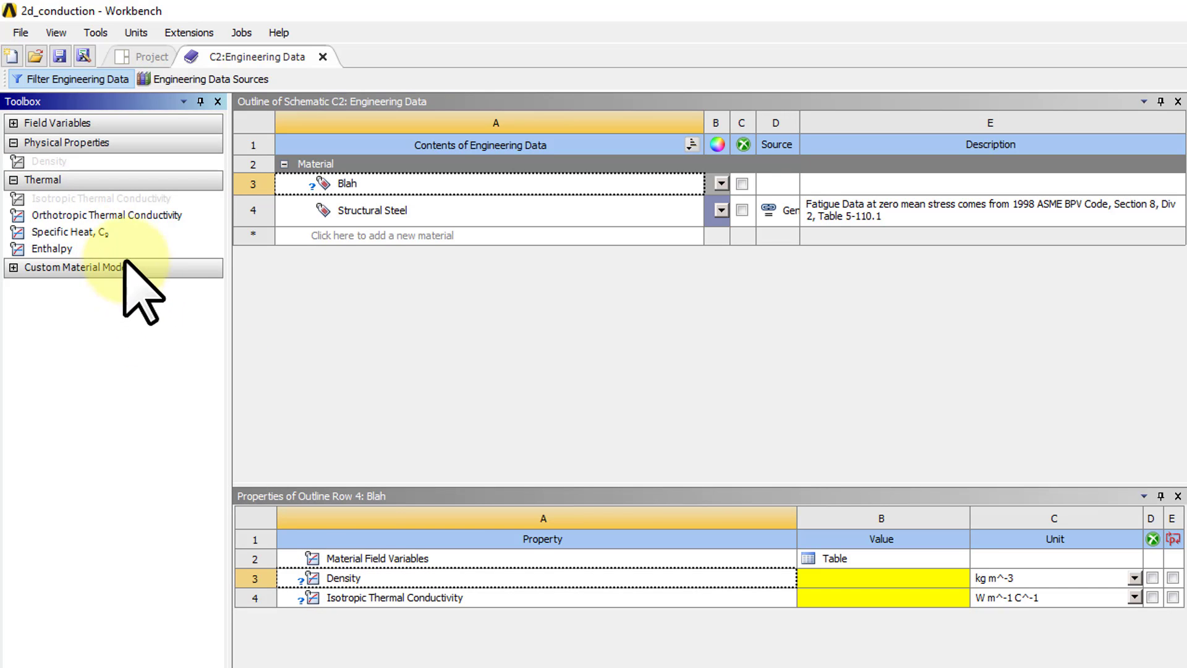
double_click(104, 233)
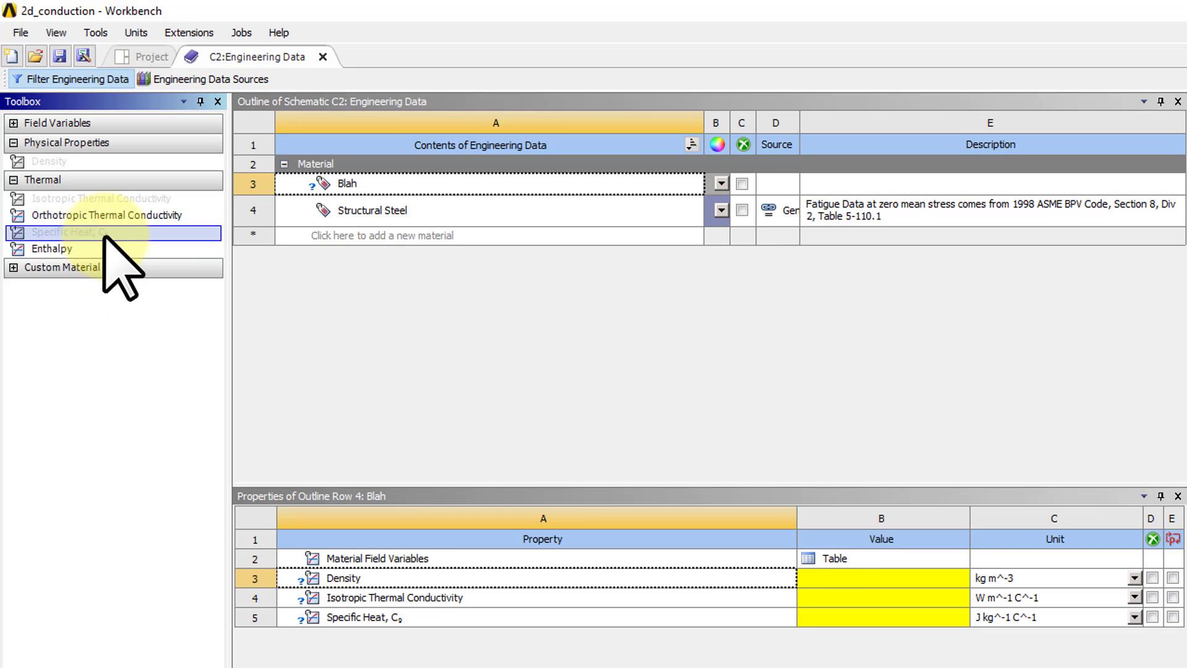
Set Blah's density to 1 kg m^-3, isotropic thermal conductivity to 1 W m^-1 C^-1 and specific heat to 1 J kg^-1 C^-1.
click(832, 578)
text(1)
click(832, 598)
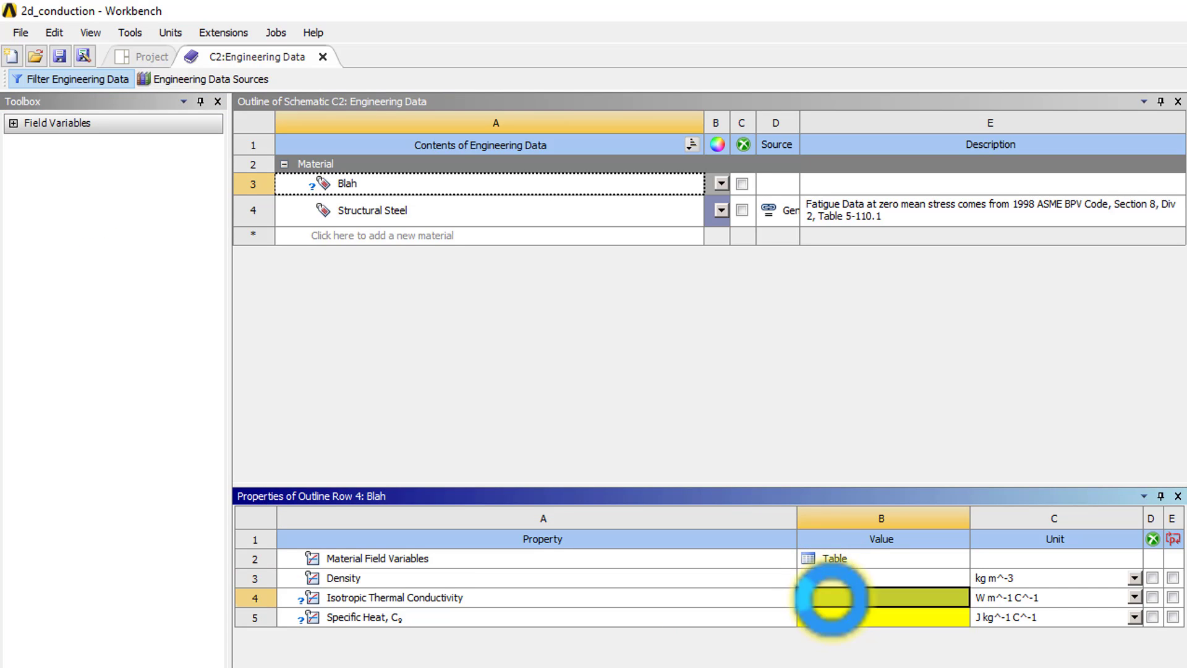
click(832, 617)
text(1)
key(Return)
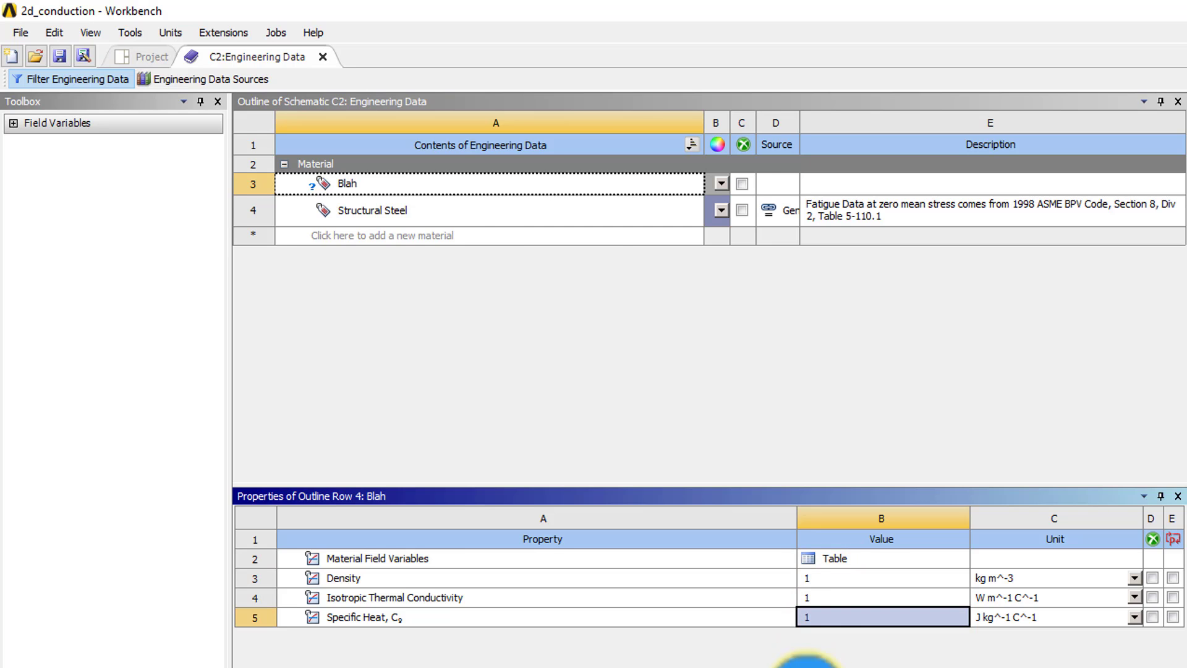
Return to the project schematic and refresh the Model and Setup cells of the 1D unsteady conduction system.
click(167, 59)
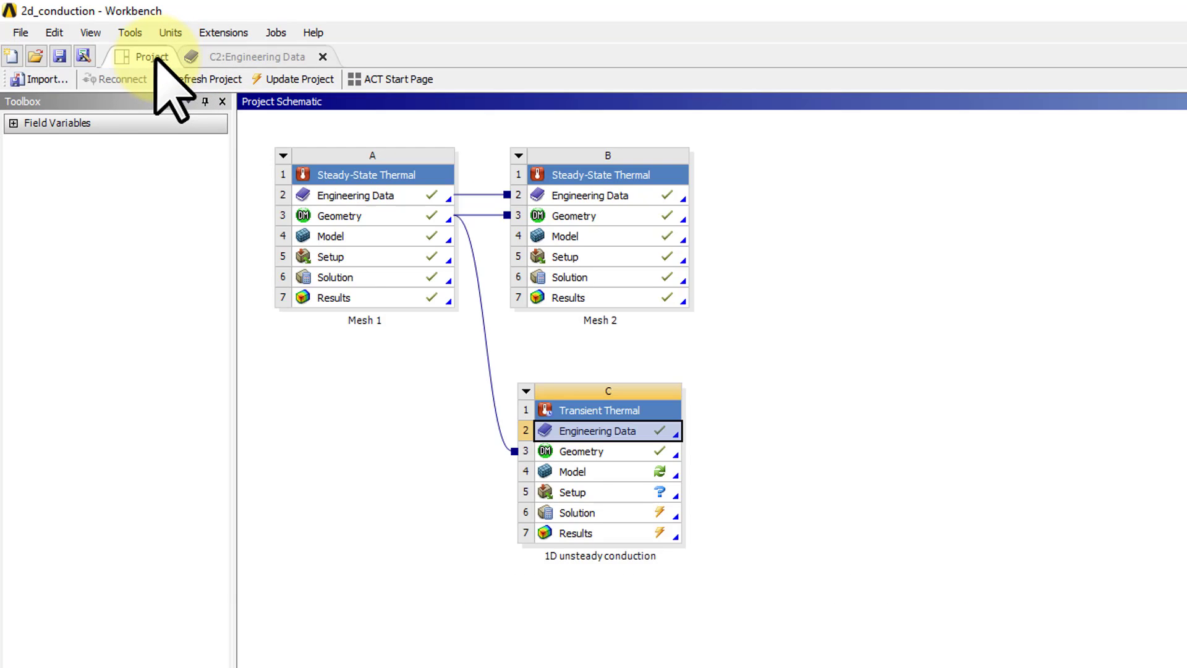
click(413, 314)
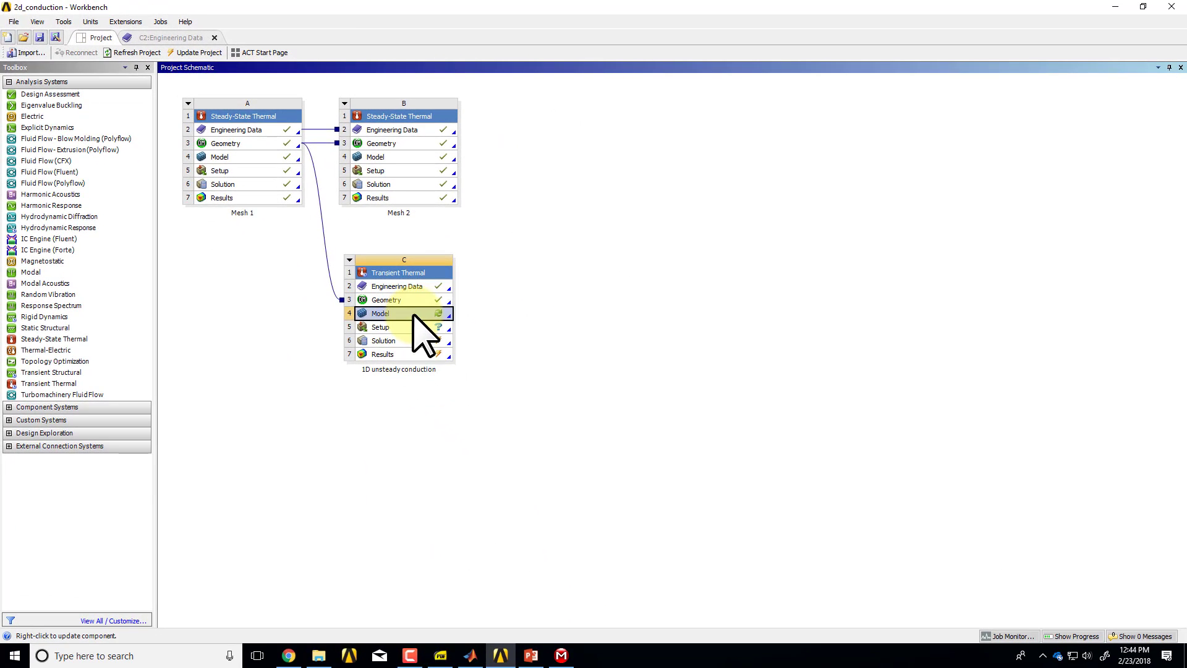
right_click(413, 315)
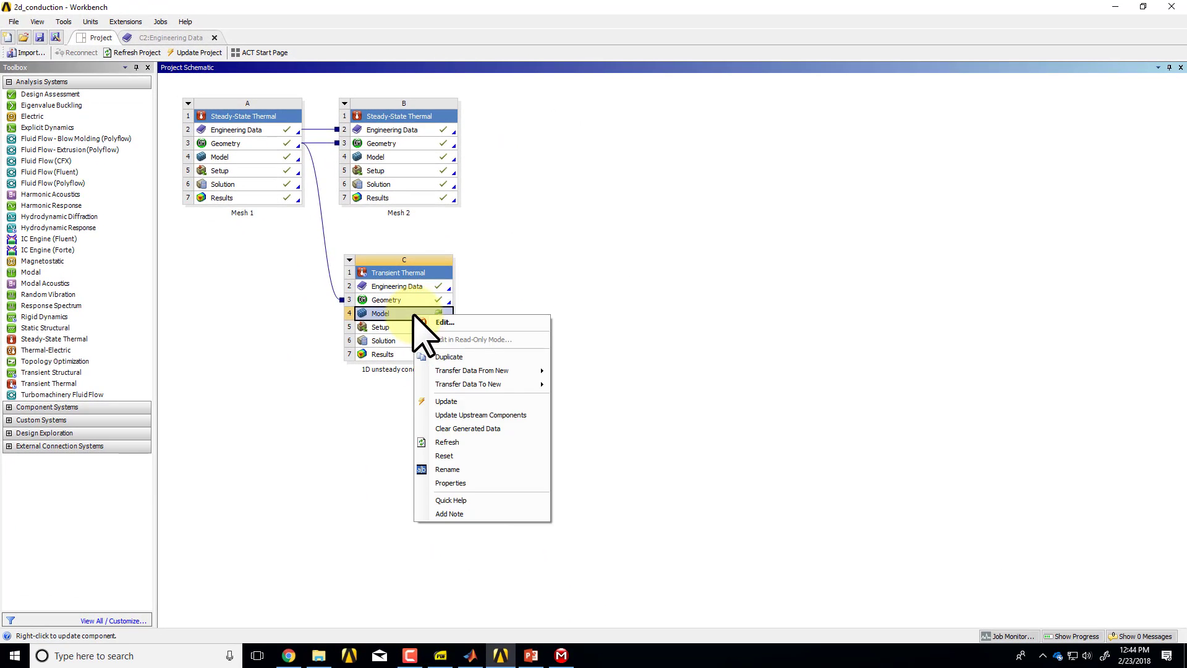
click(445, 439)
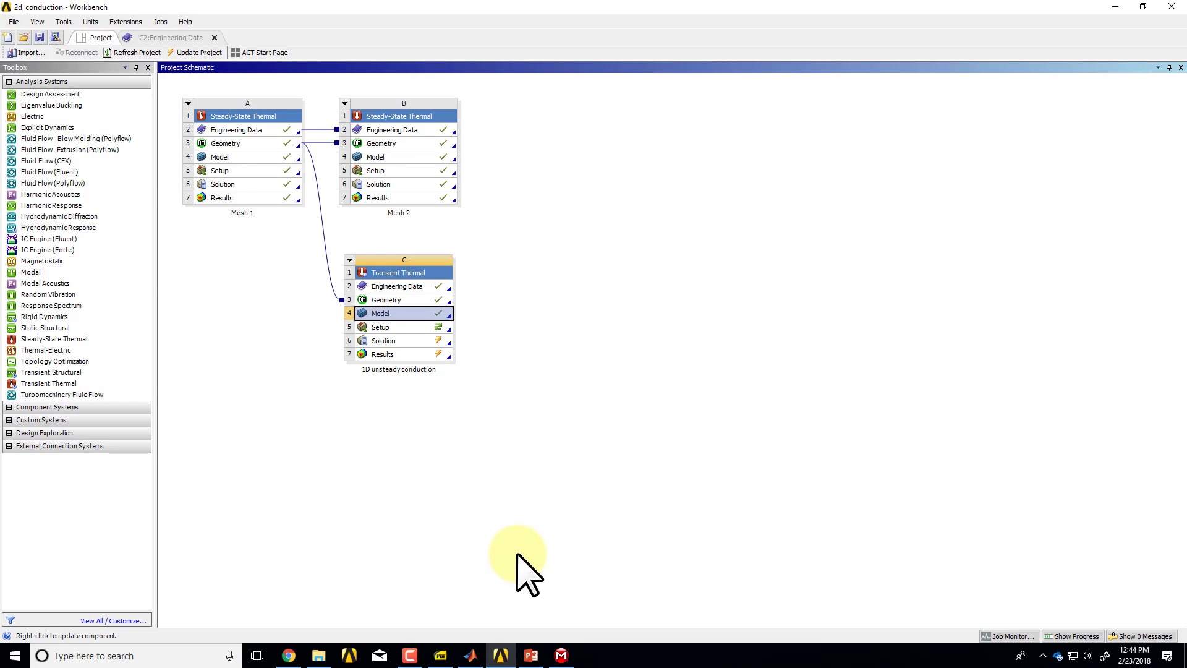
right_click(410, 328)
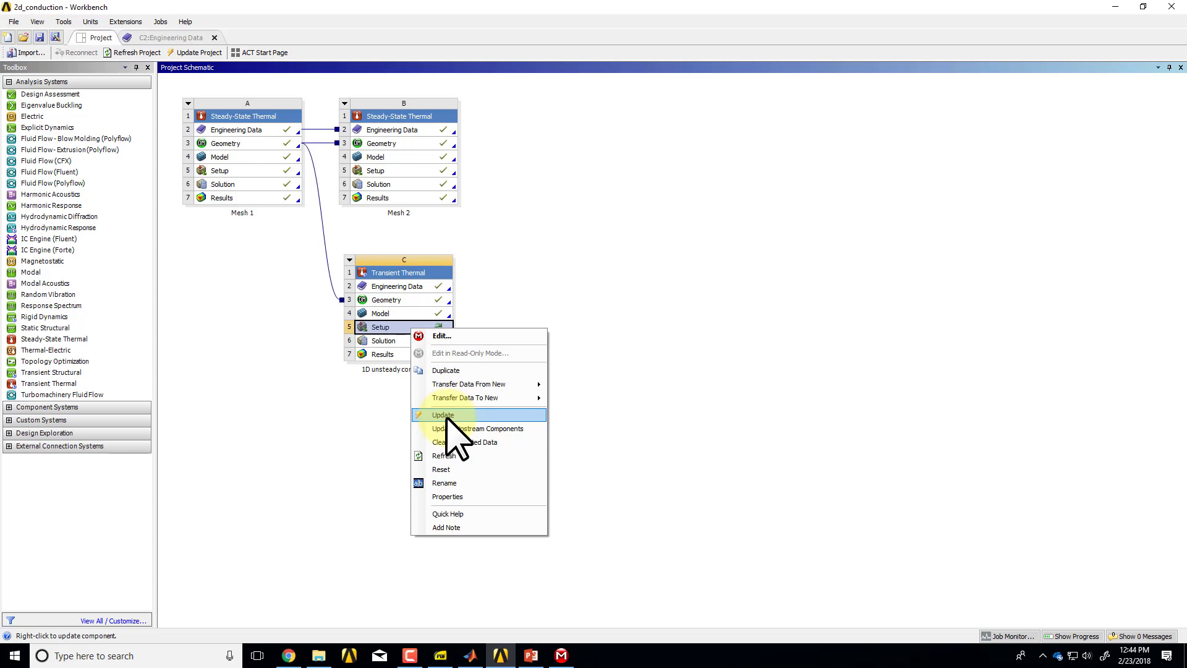
click(442, 446)
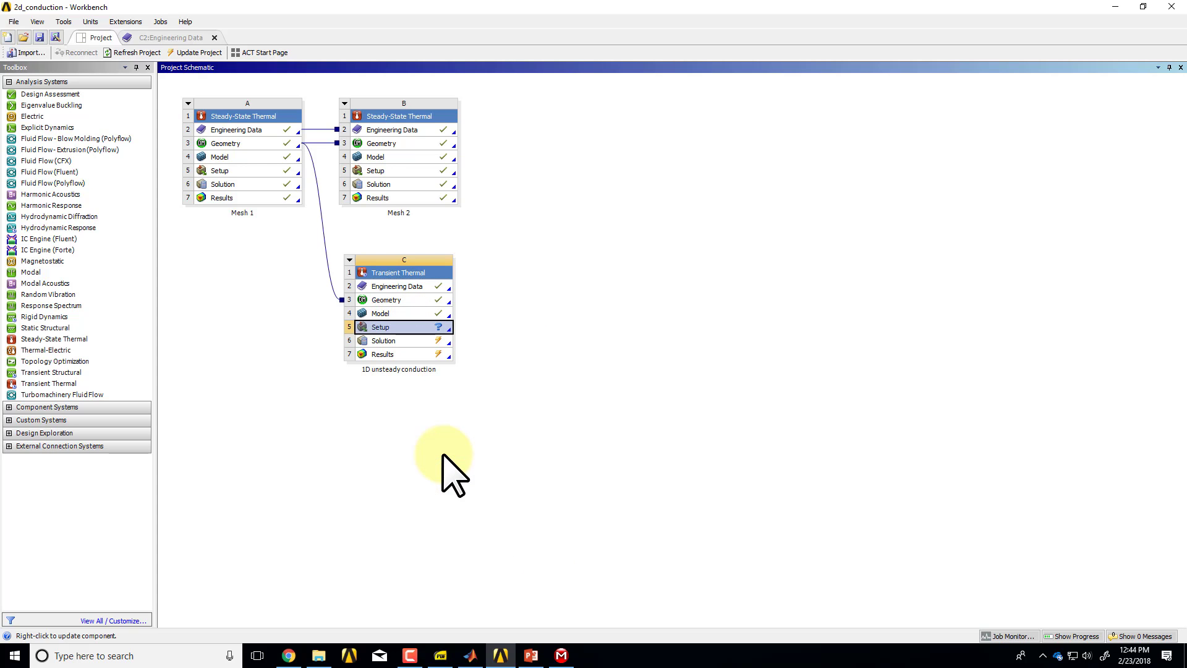
Switch to Mechanical and assign the Blah material to the geometry's surface body.
click(562, 654)
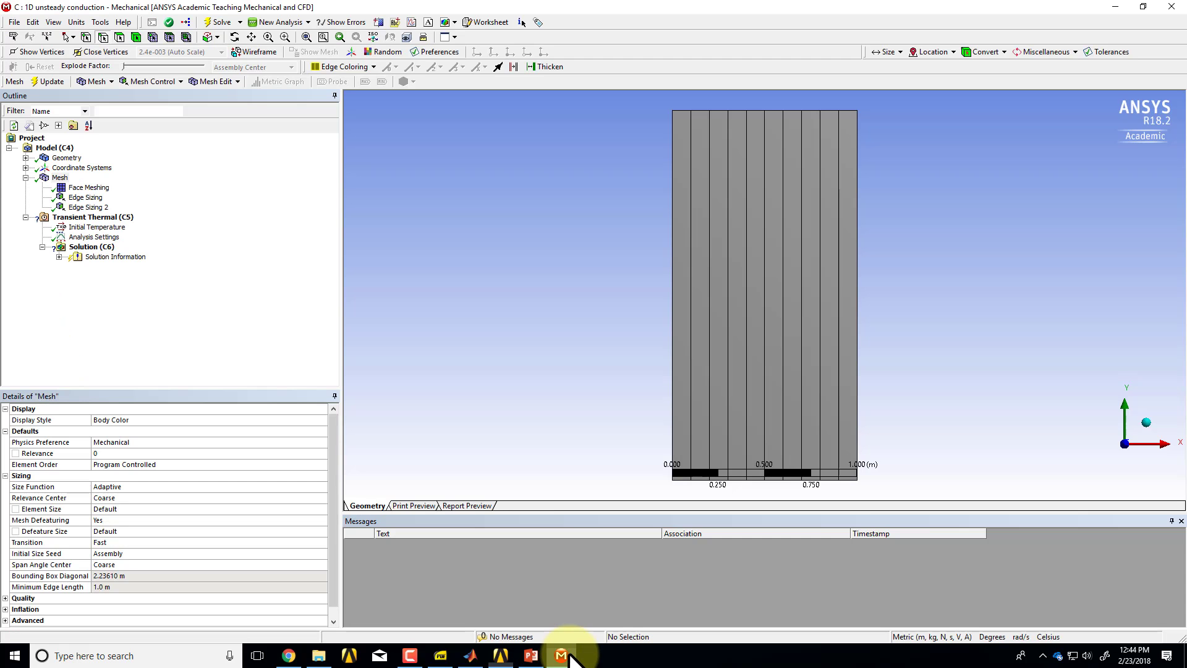
click(62, 157)
click(25, 158)
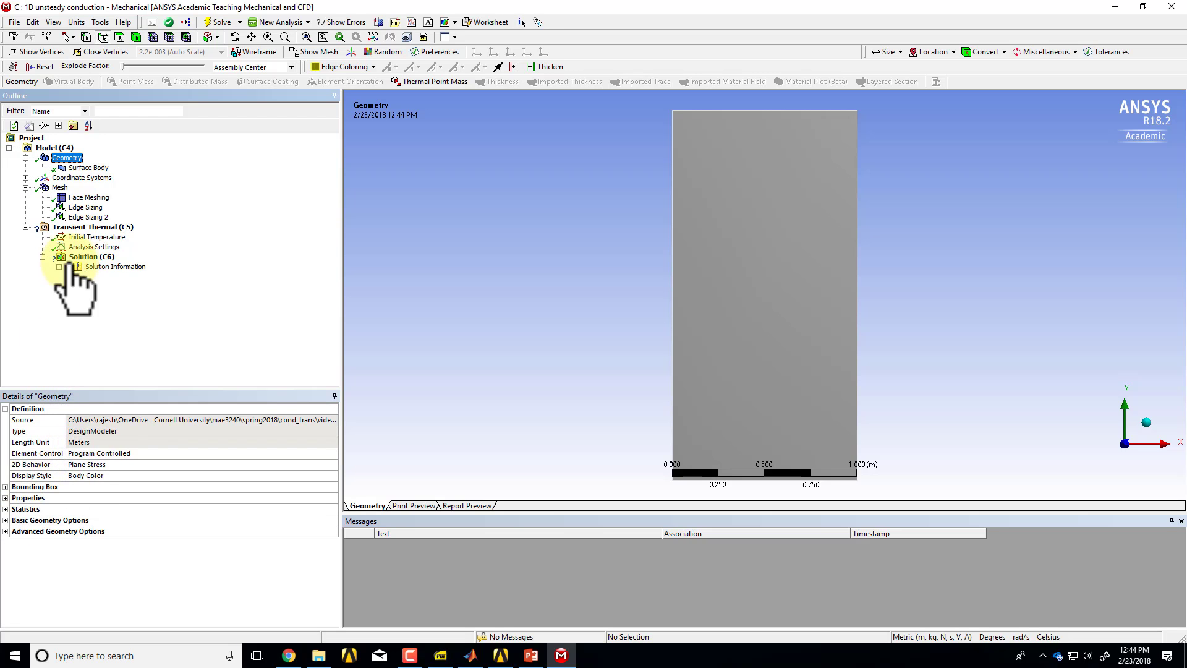
click(86, 152)
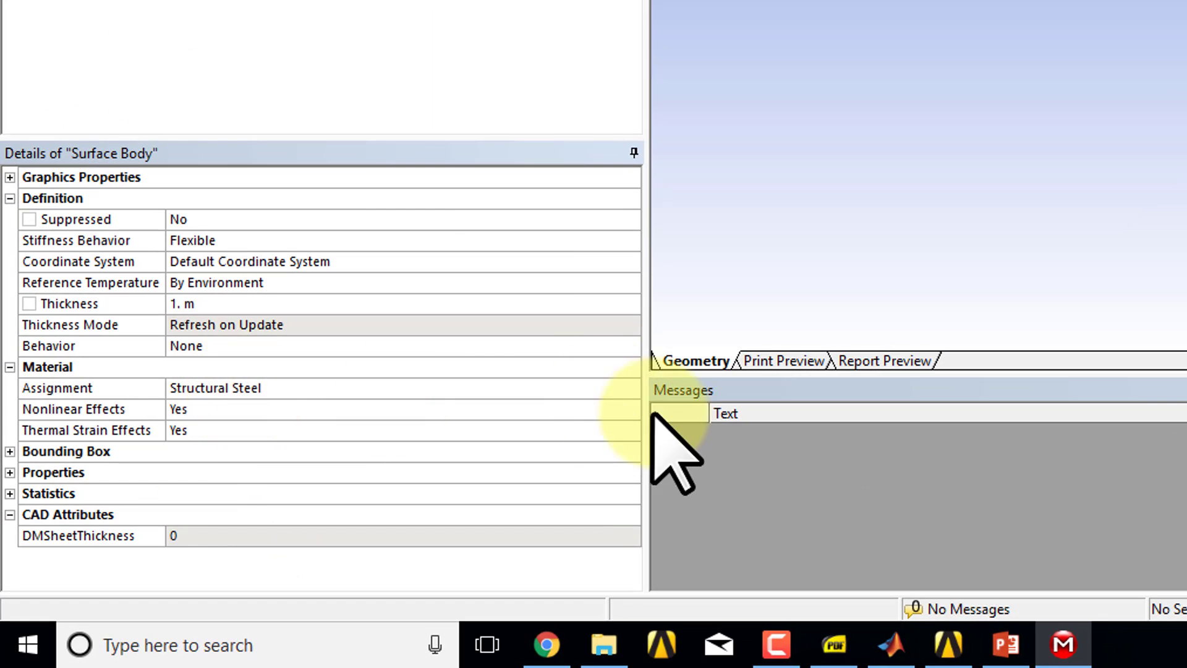
click(630, 395)
click(632, 388)
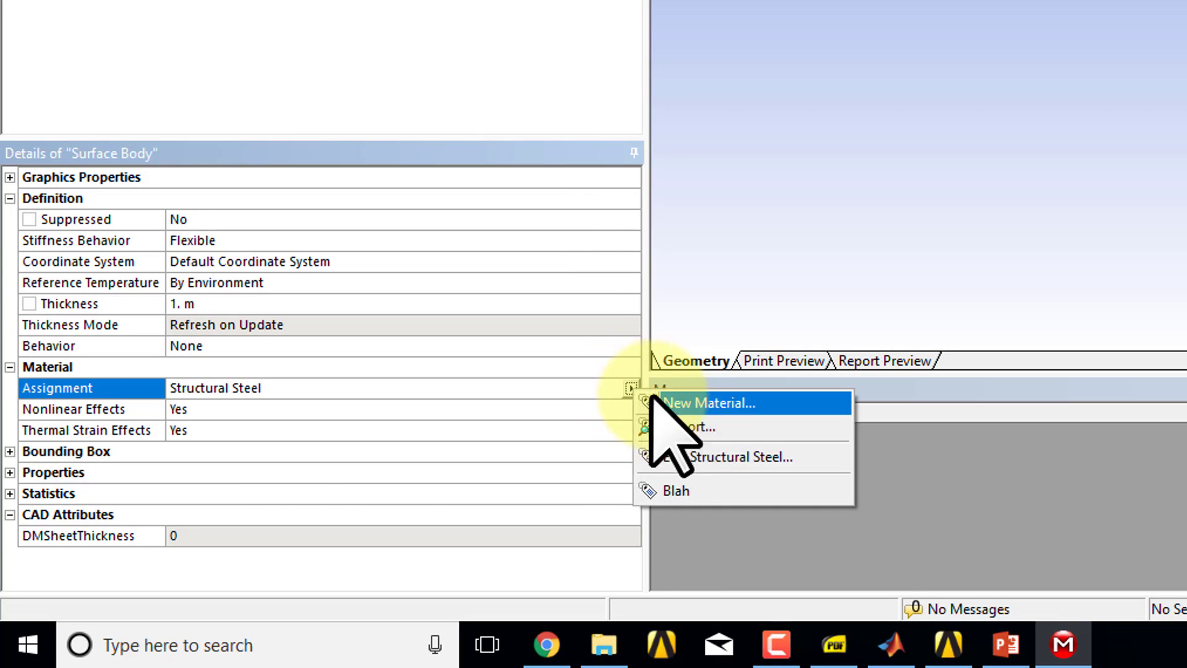
click(680, 490)
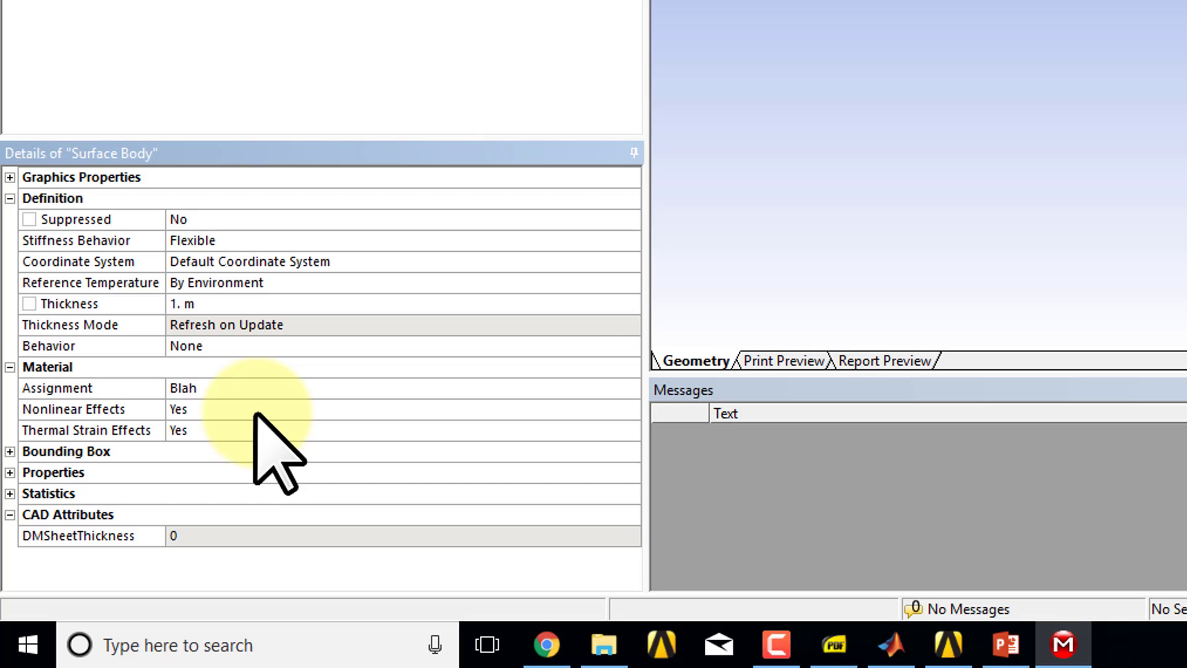
Check the initial condition on the PowerPoint slide, then set the Transient Thermal initial temperature value to 1 °C in Mechanical.
key(alt+Tab)
key(alt+Tab)
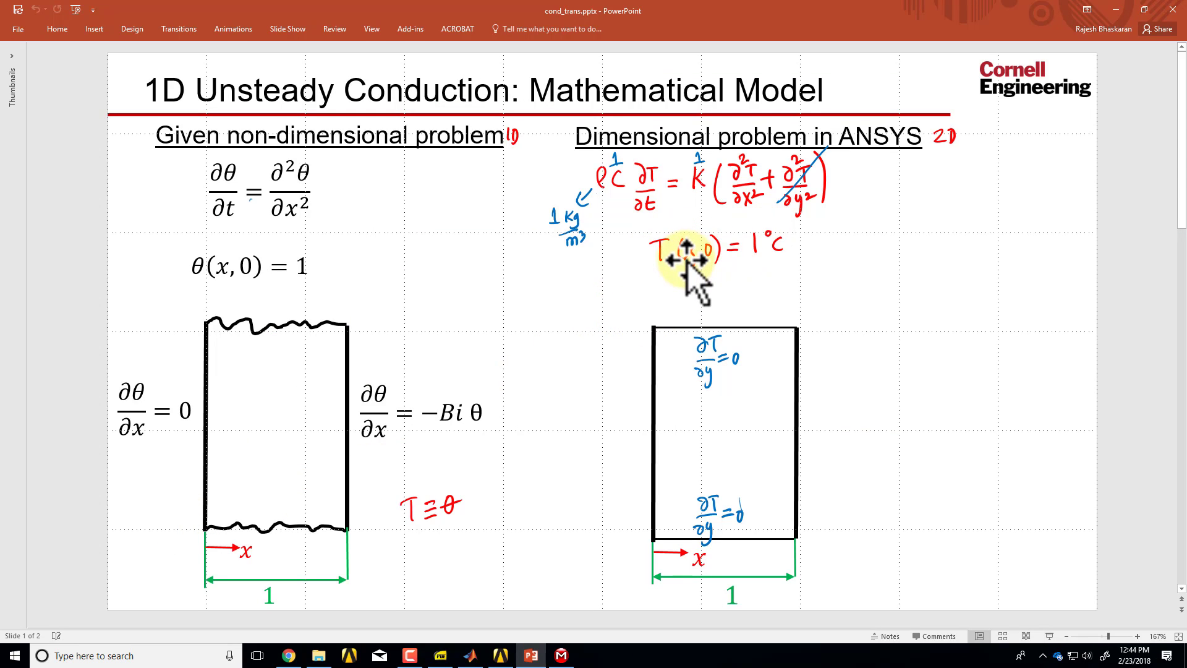
key(alt+Tab)
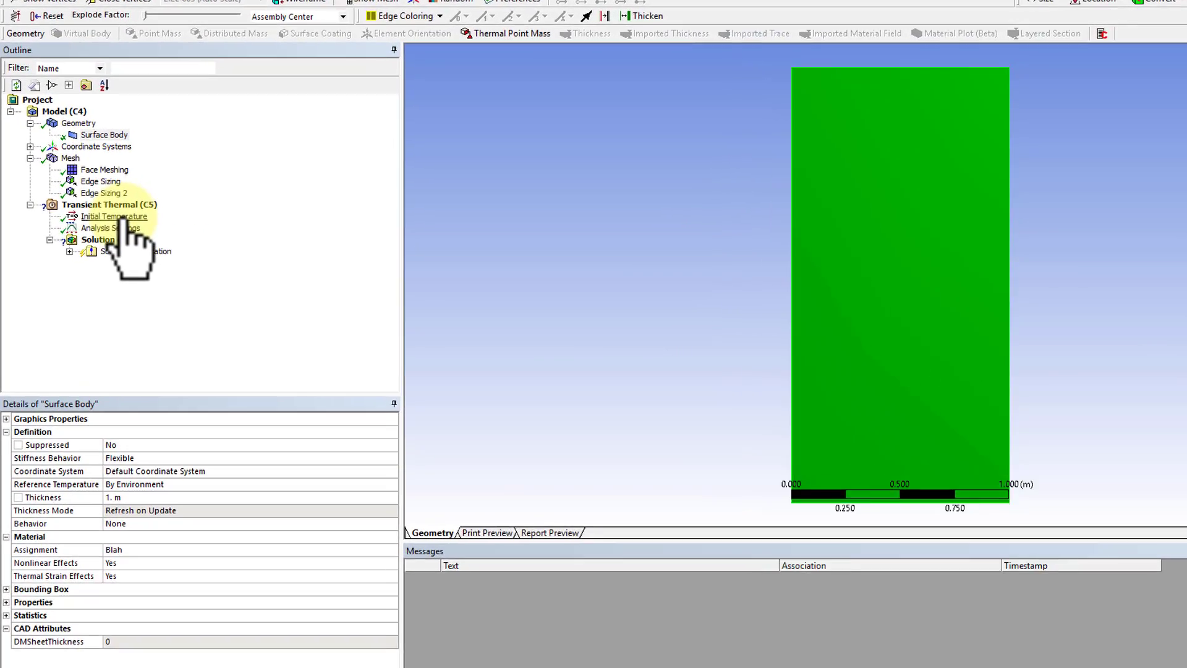
click(155, 240)
click(207, 491)
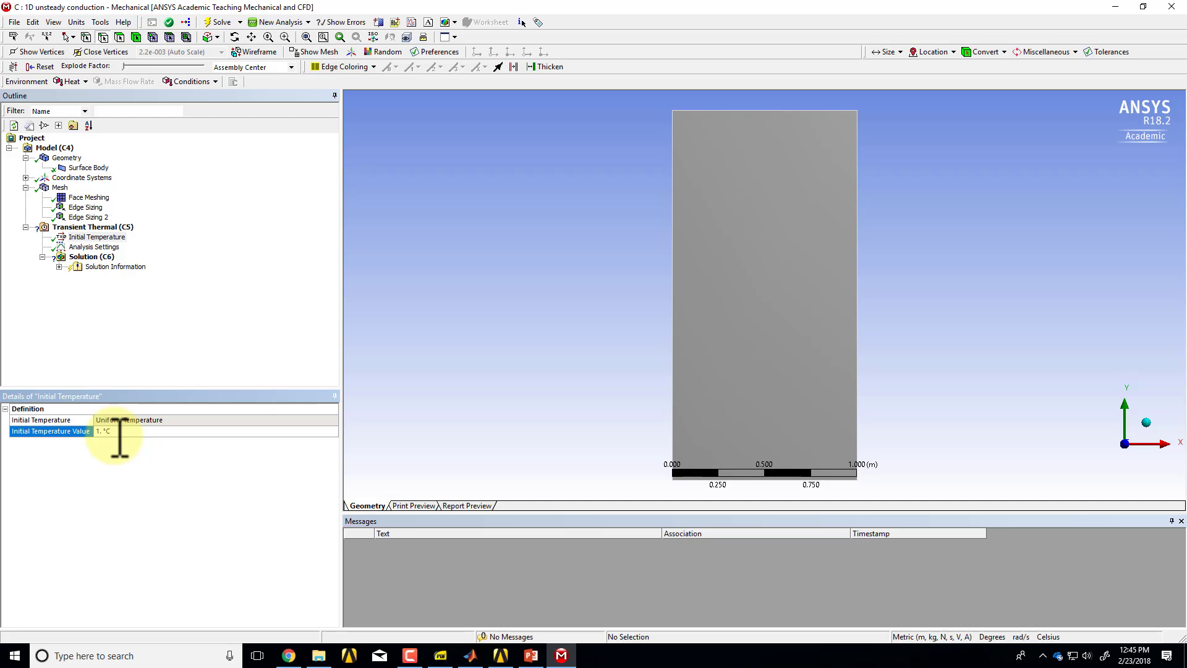
Switch to PowerPoint to consult the 1D unsteady conduction mathematical model slide.
key(alt+Tab)
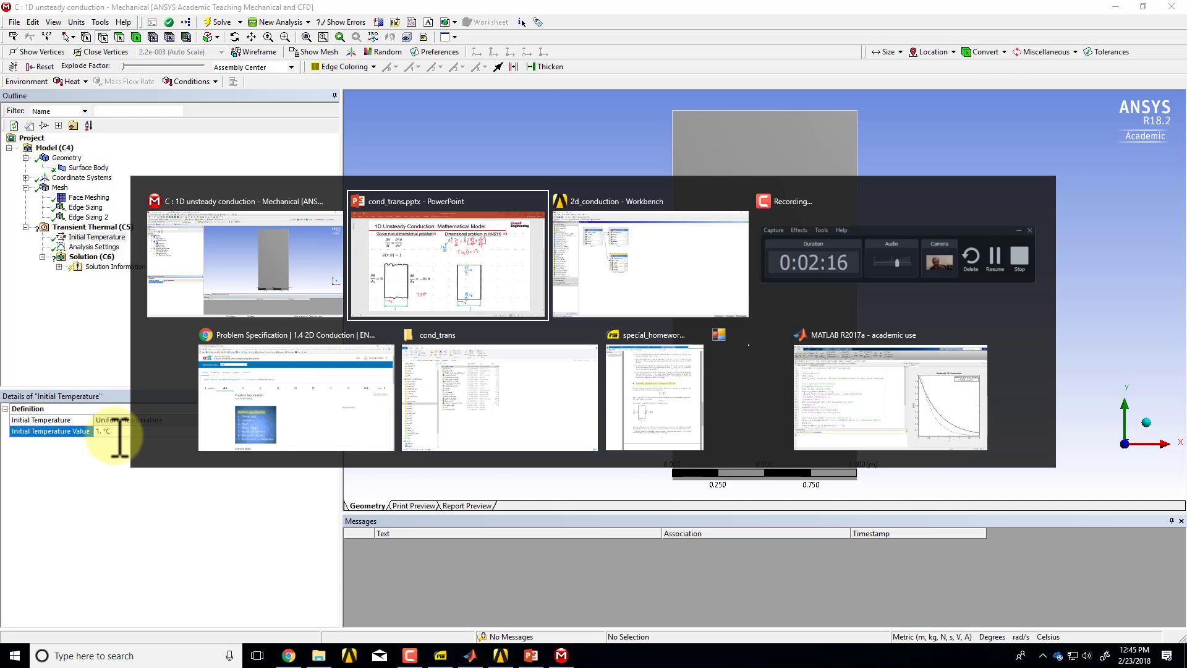